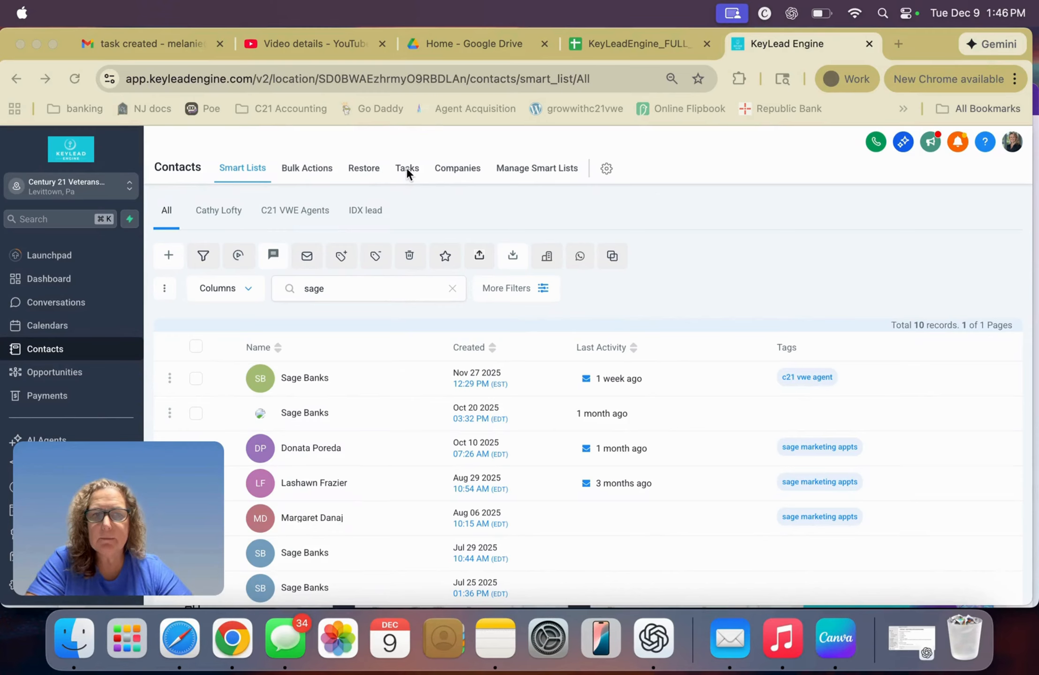
# Open the first contact in the search results and review its tasks, notes and documents
pyautogui.click(307, 375)
pyautogui.click(303, 383)
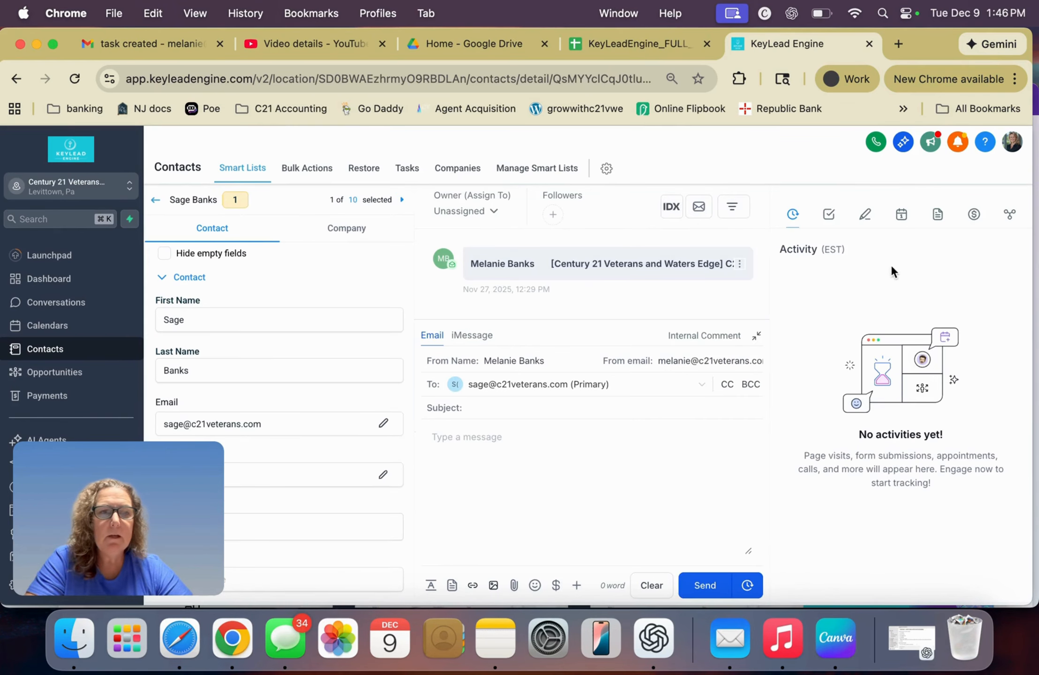
pyautogui.click(830, 216)
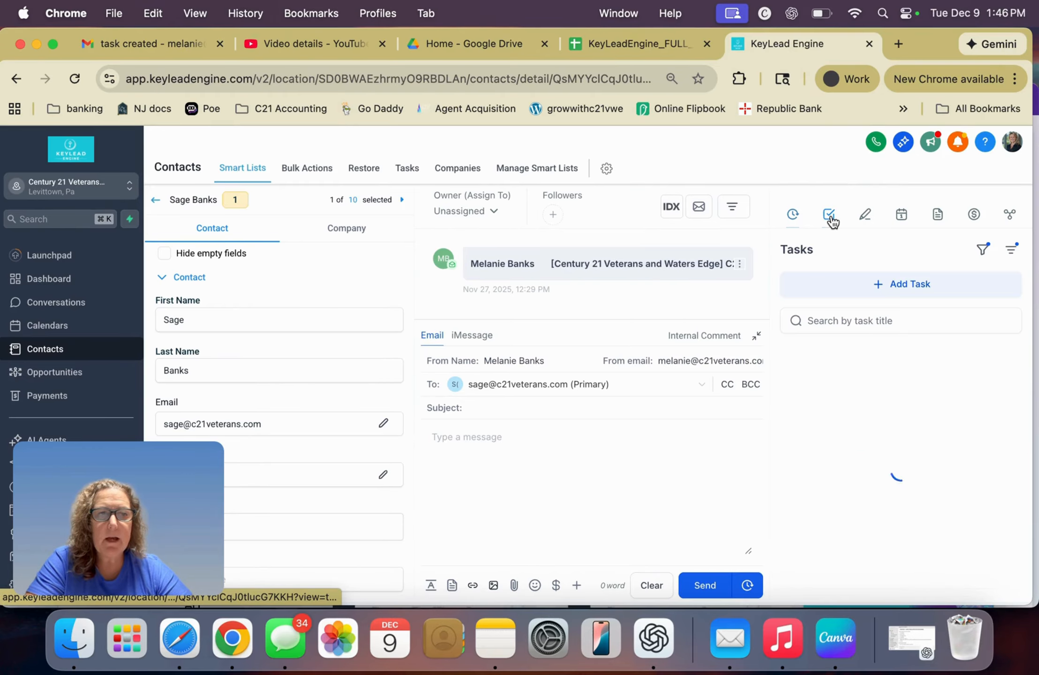
pyautogui.click(866, 217)
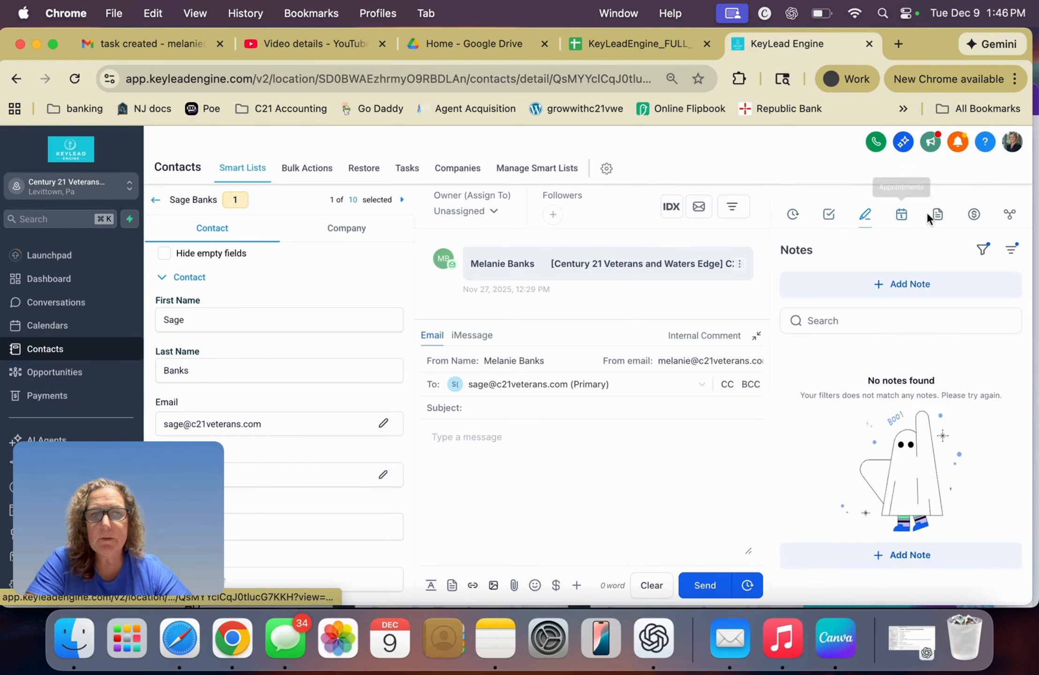
pyautogui.click(938, 215)
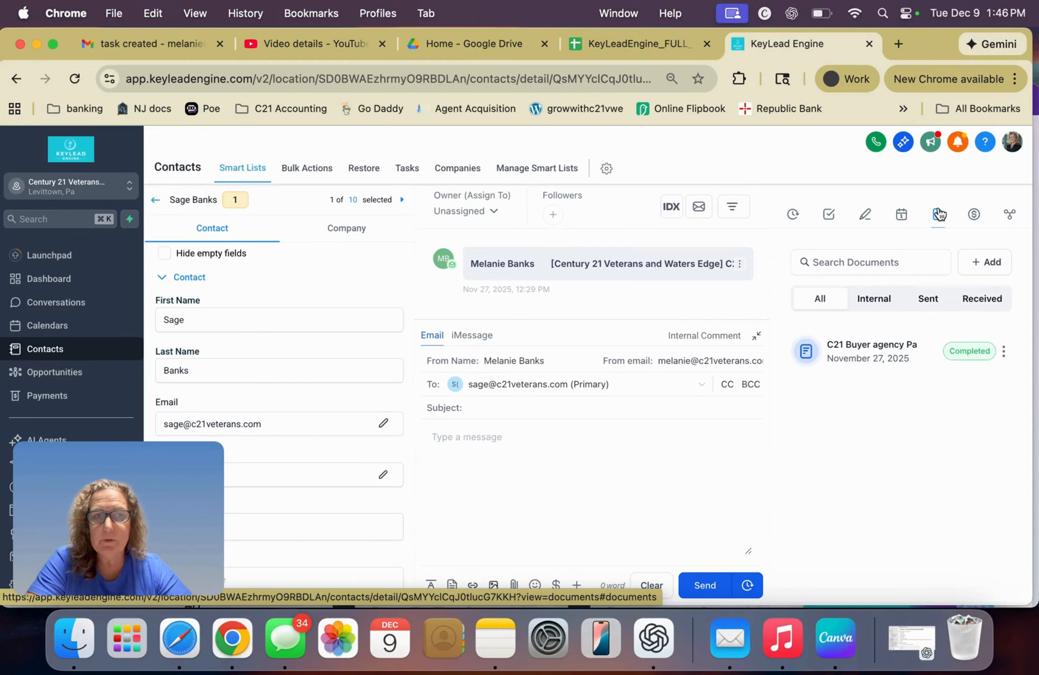
# Create a new task for the contact with the title "Enter in Bright MLS search"
pyautogui.click(829, 216)
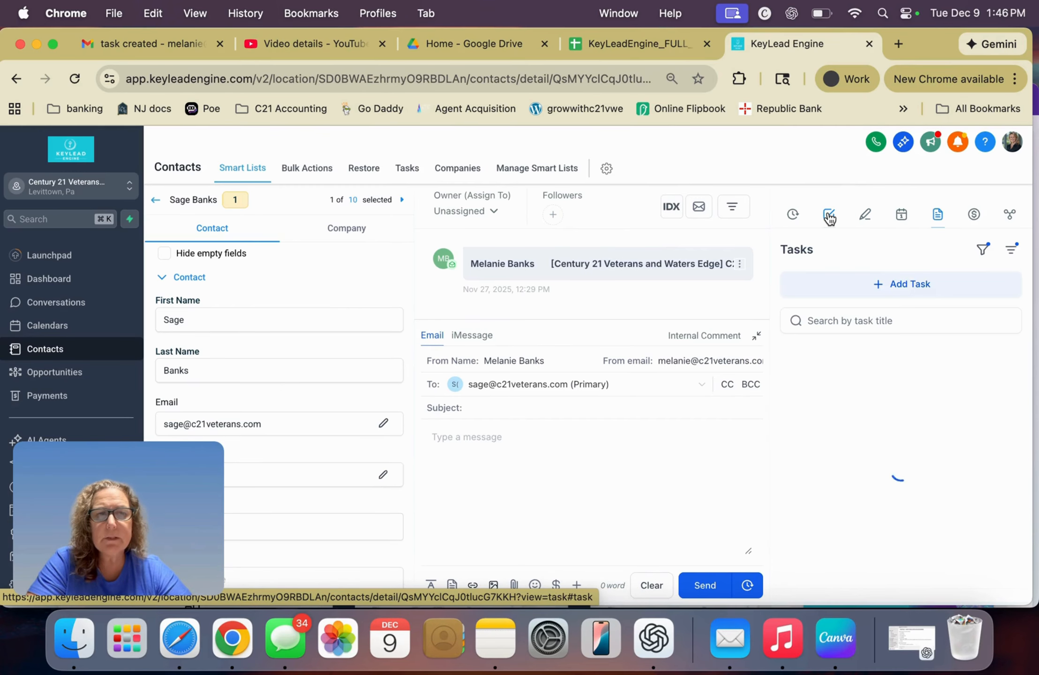
pyautogui.click(893, 286)
pyautogui.click(786, 219)
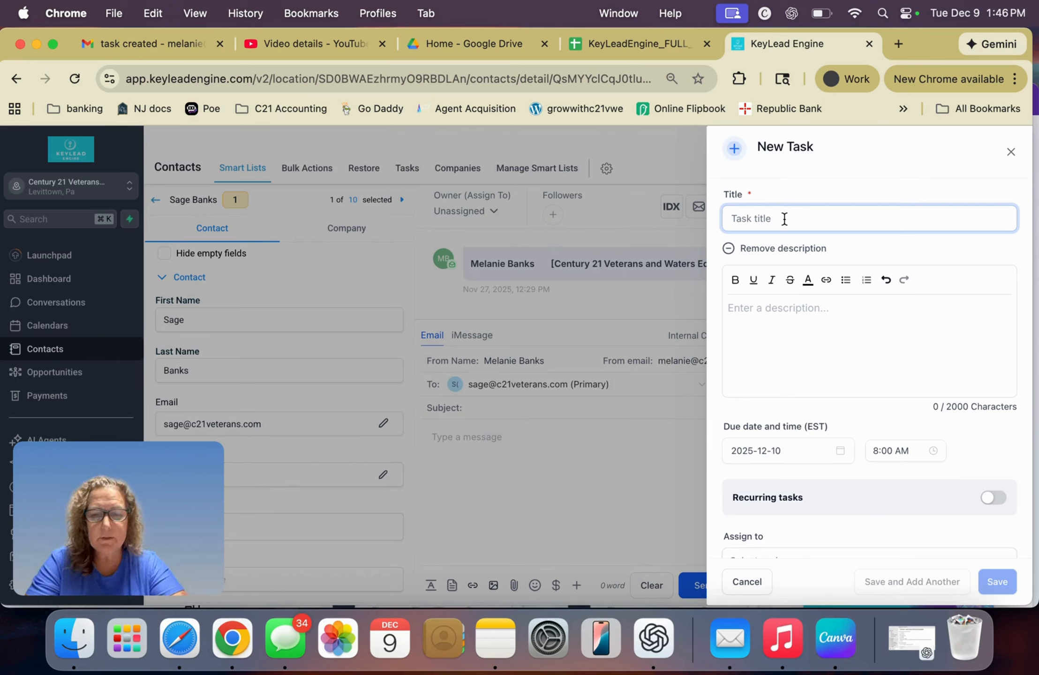
pyautogui.write('Add')
pyautogui.press('BackSpace')
pyautogui.press('BackSpace')
pyautogui.press('BackSpace')
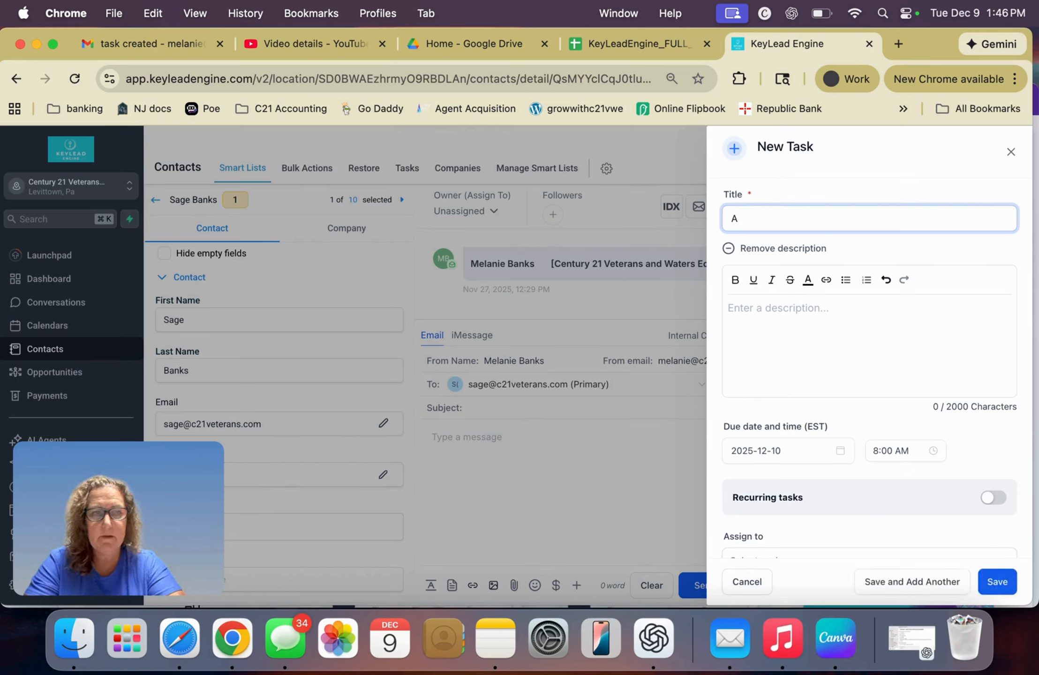
pyautogui.write('Enter in t')
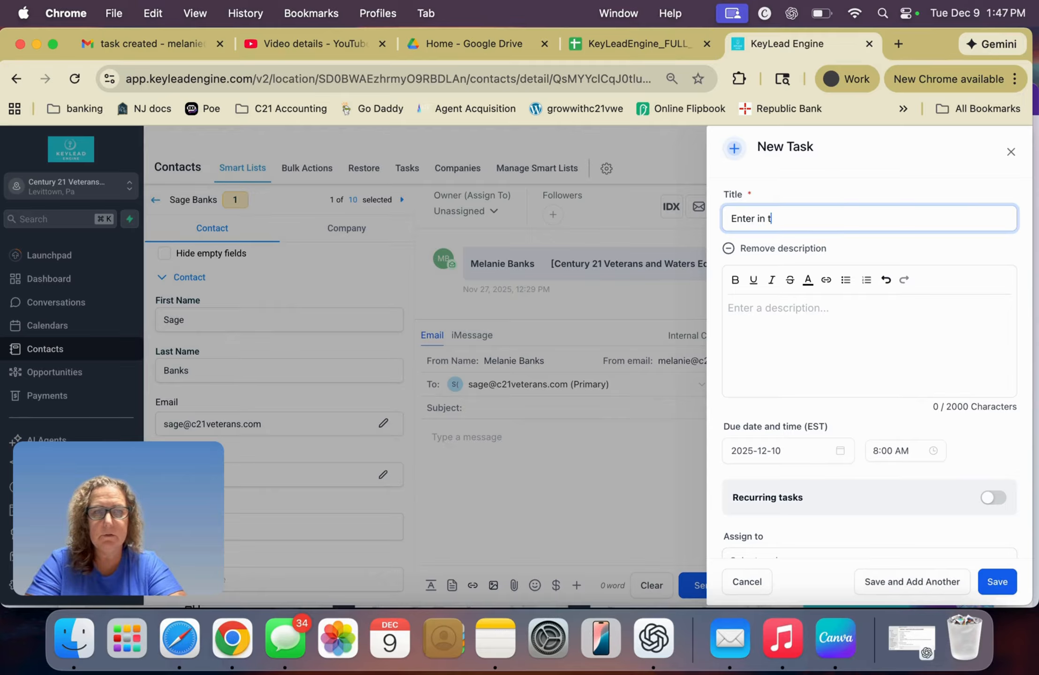
pyautogui.press('BackSpace')
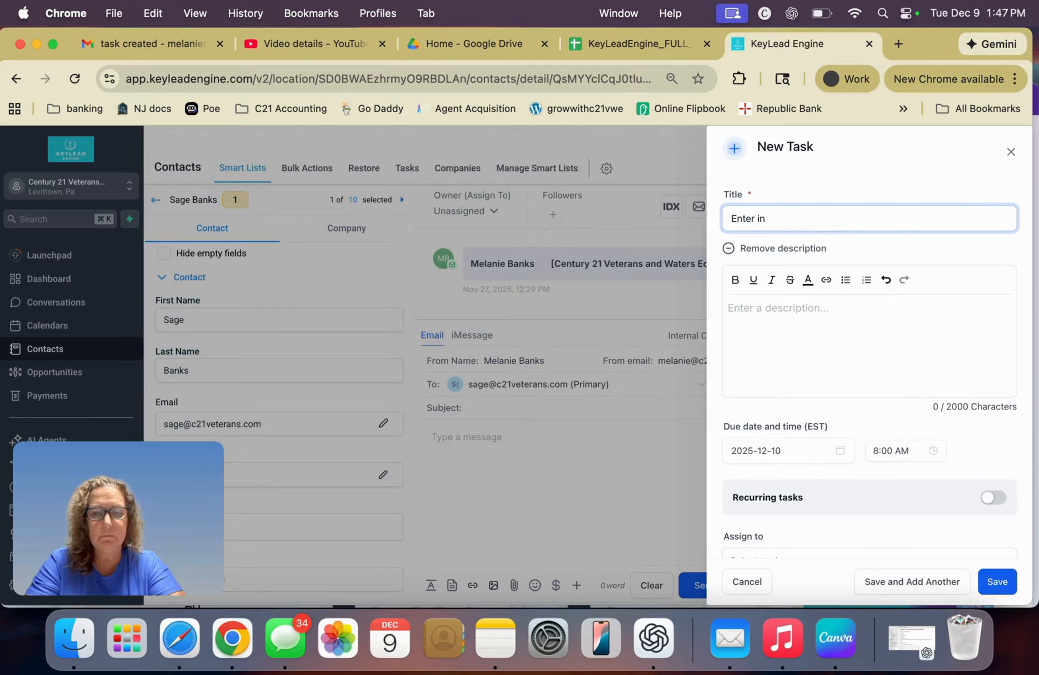
pyautogui.write('Bright MLS sea')
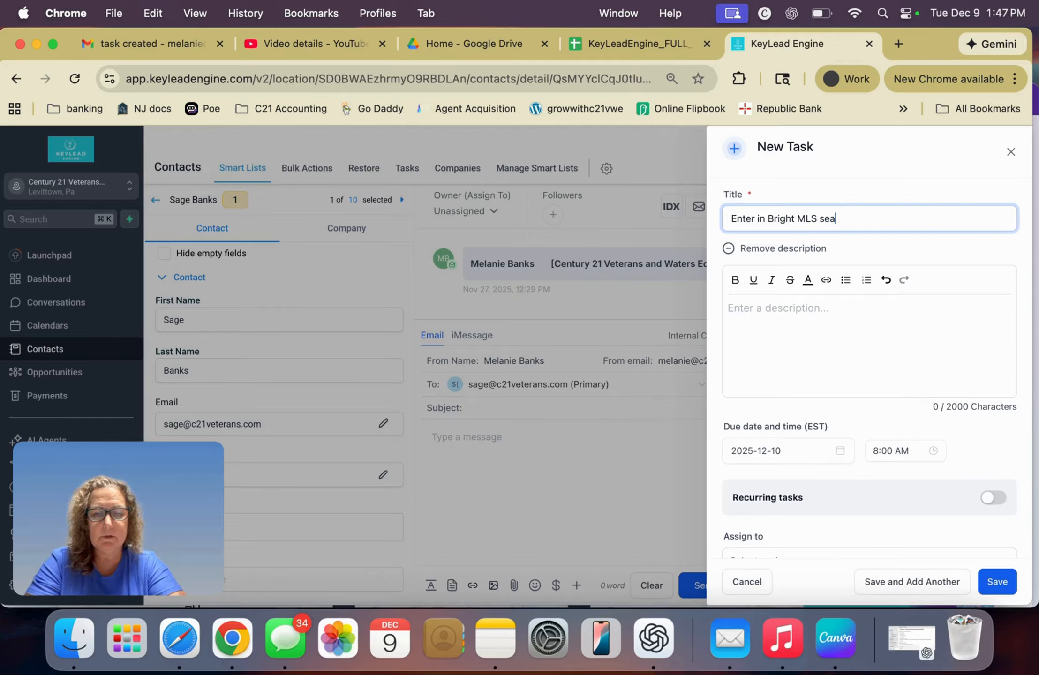
pyautogui.write('rch')
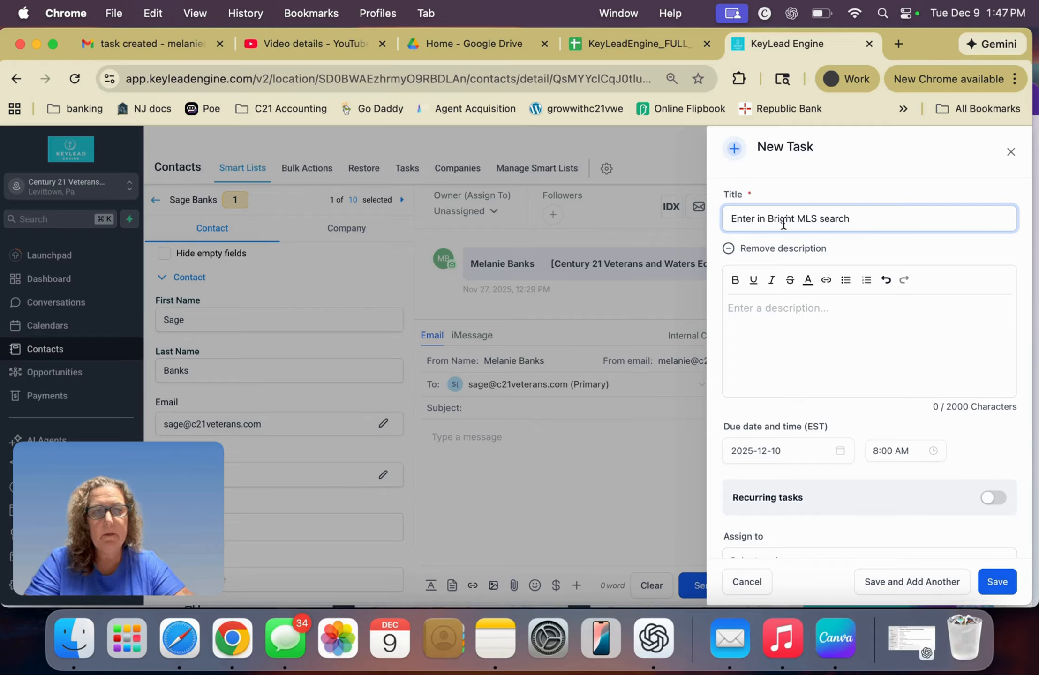
# Describe the task as entering the client by first name into Bright, looking for 4 bedroom 2.5 bath, price range 350k, in Neshaminy School
pyautogui.click(746, 312)
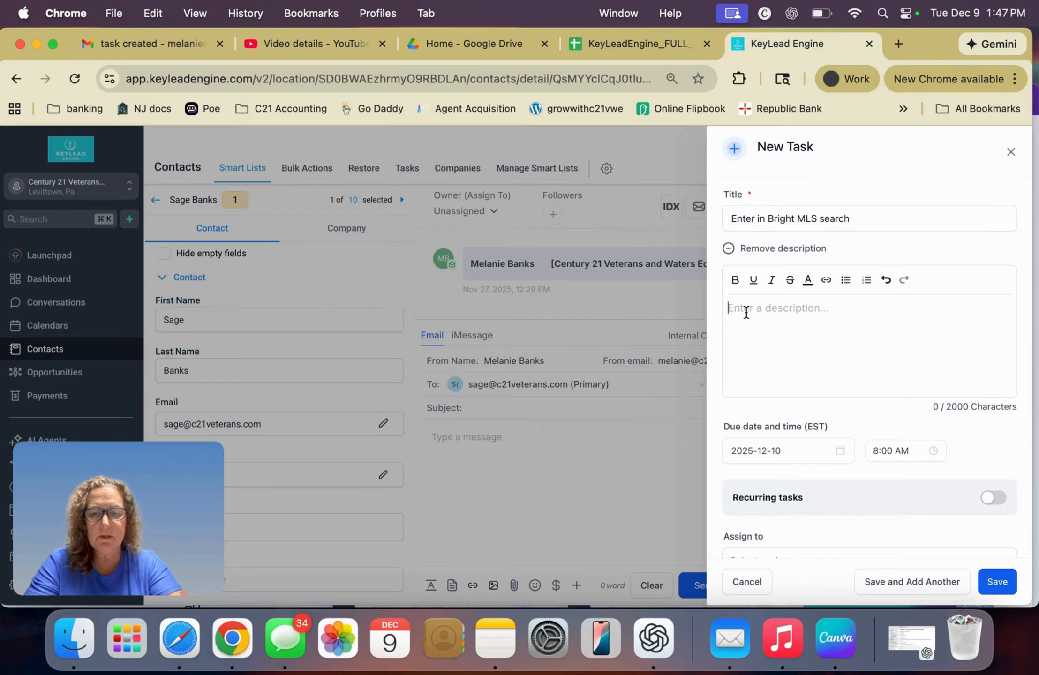
pyautogui.write('Enter Sage')
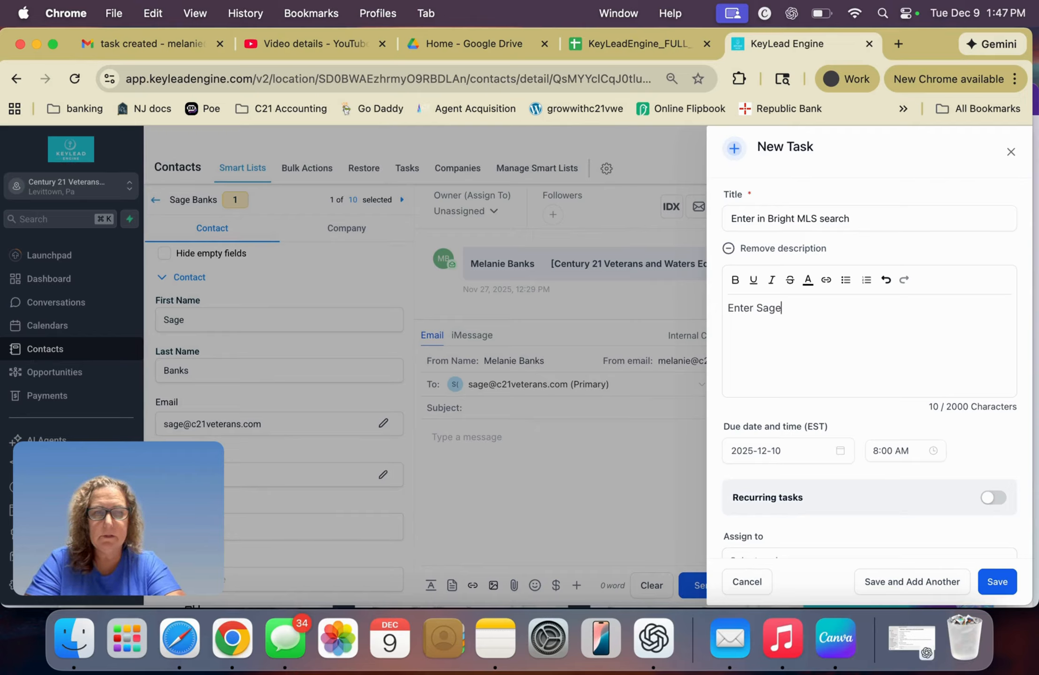
pyautogui.write(' into Brigh')
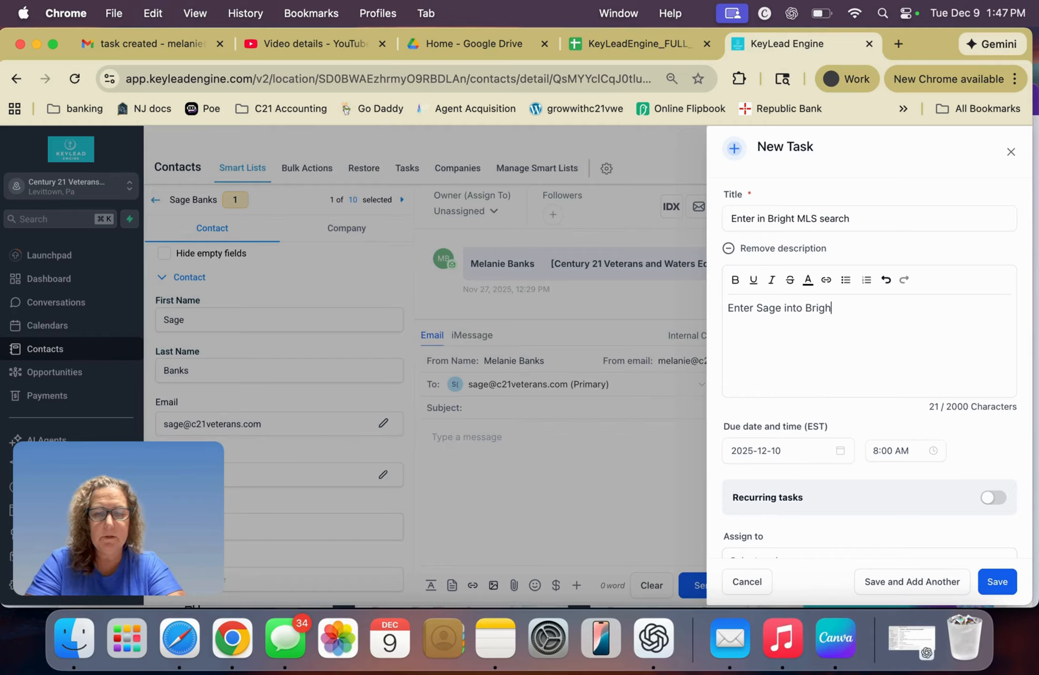
pyautogui.write('t she is looking for 3')
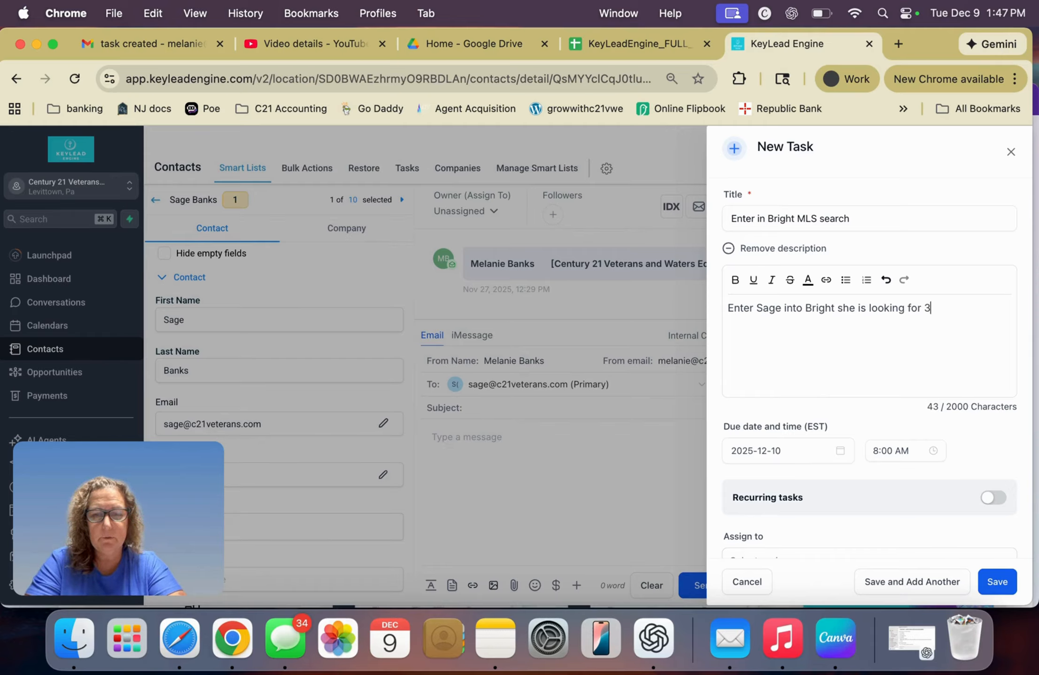
pyautogui.press('BackSpace')
pyautogui.write('4 bedro')
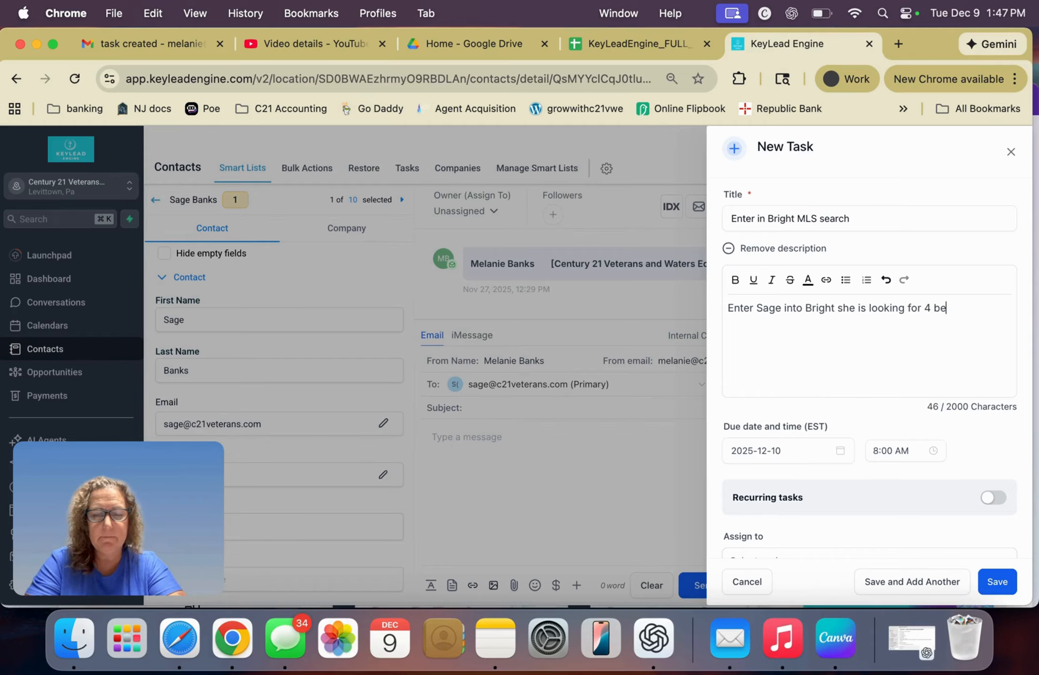
pyautogui.write('om 2.5 bath pr')
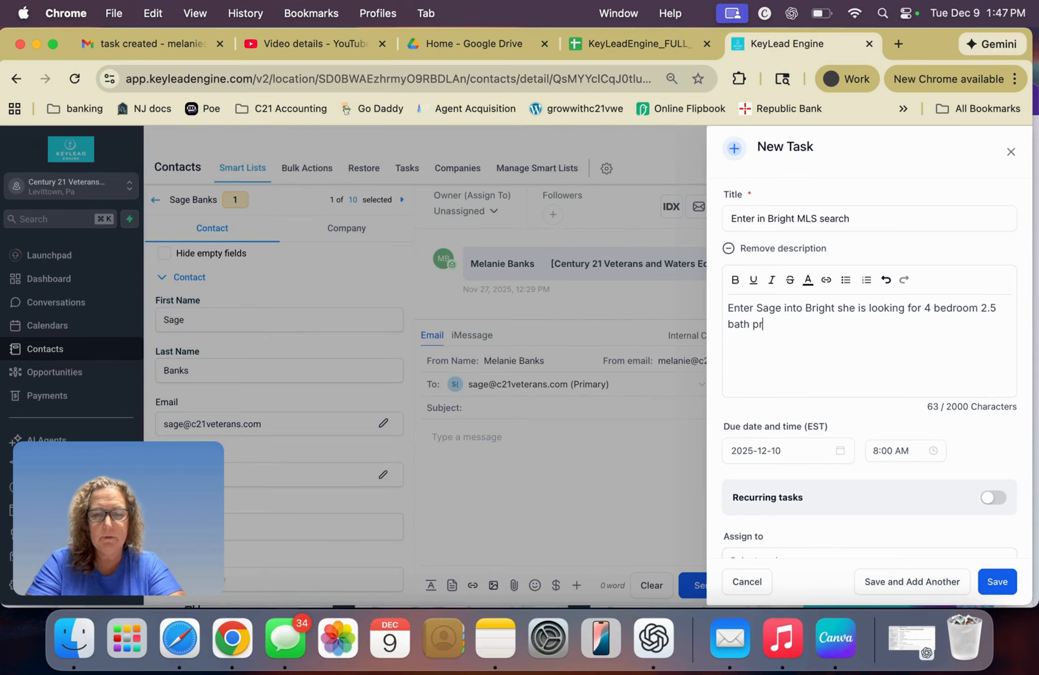
pyautogui.write('ice range 2')
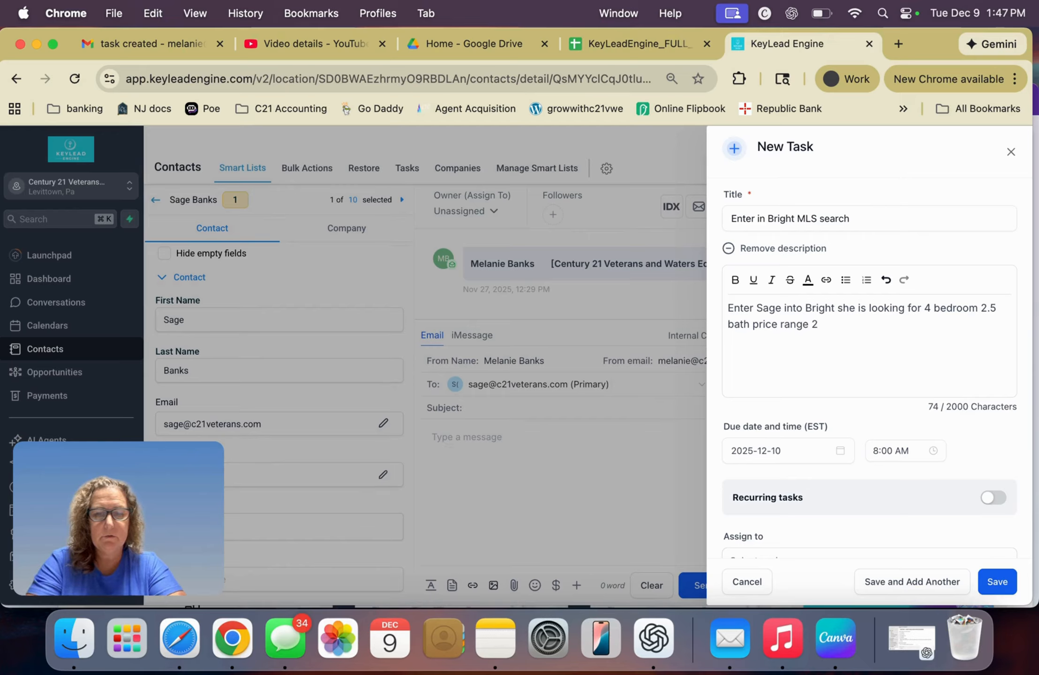
pyautogui.press('BackSpace')
pyautogui.write('3')
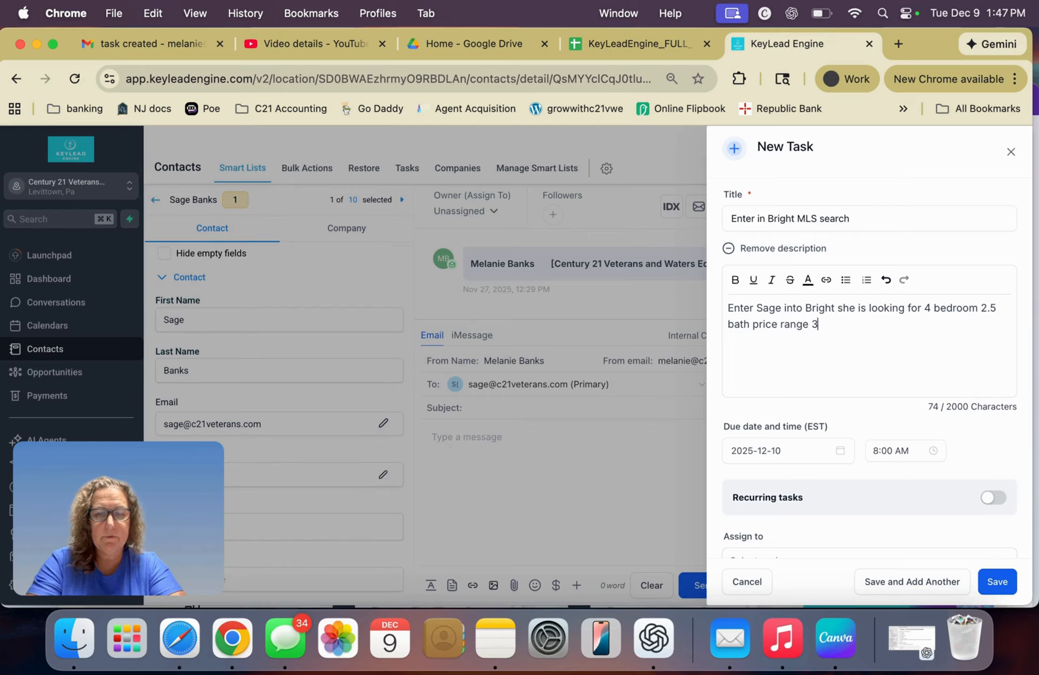
pyautogui.write('50k an')
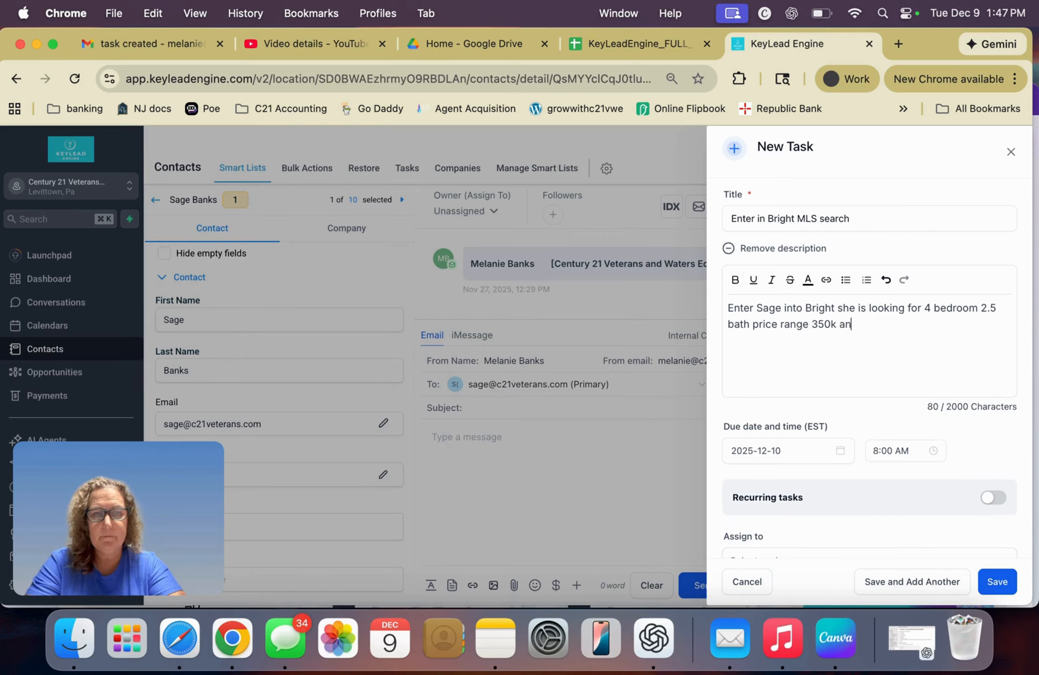
pyautogui.write('d in Nes')
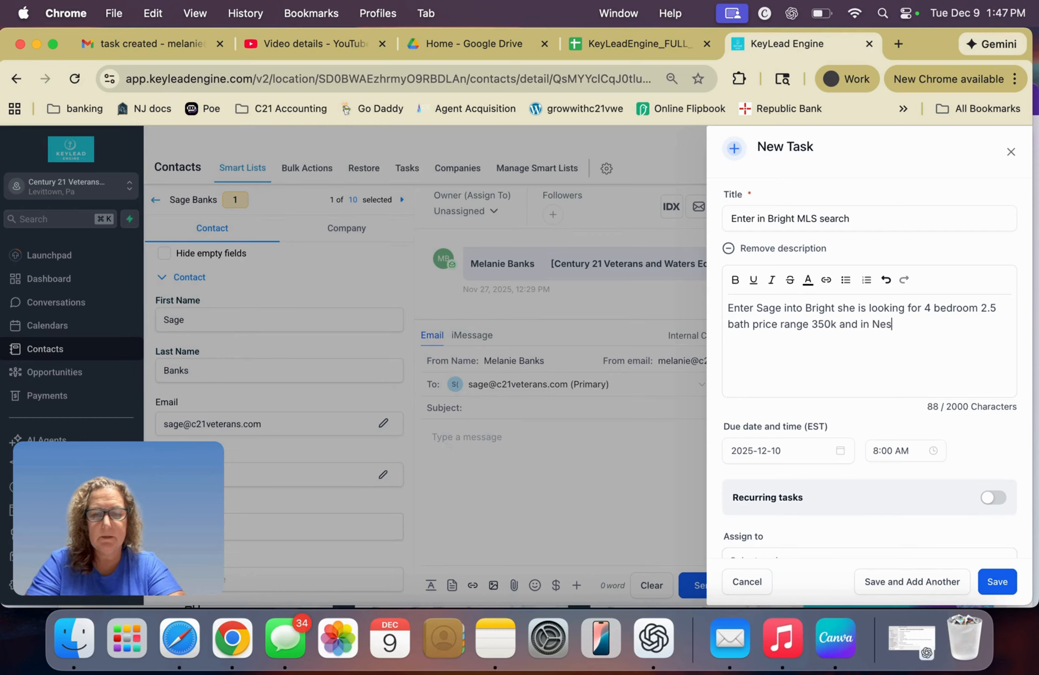
pyautogui.write('haminy School')
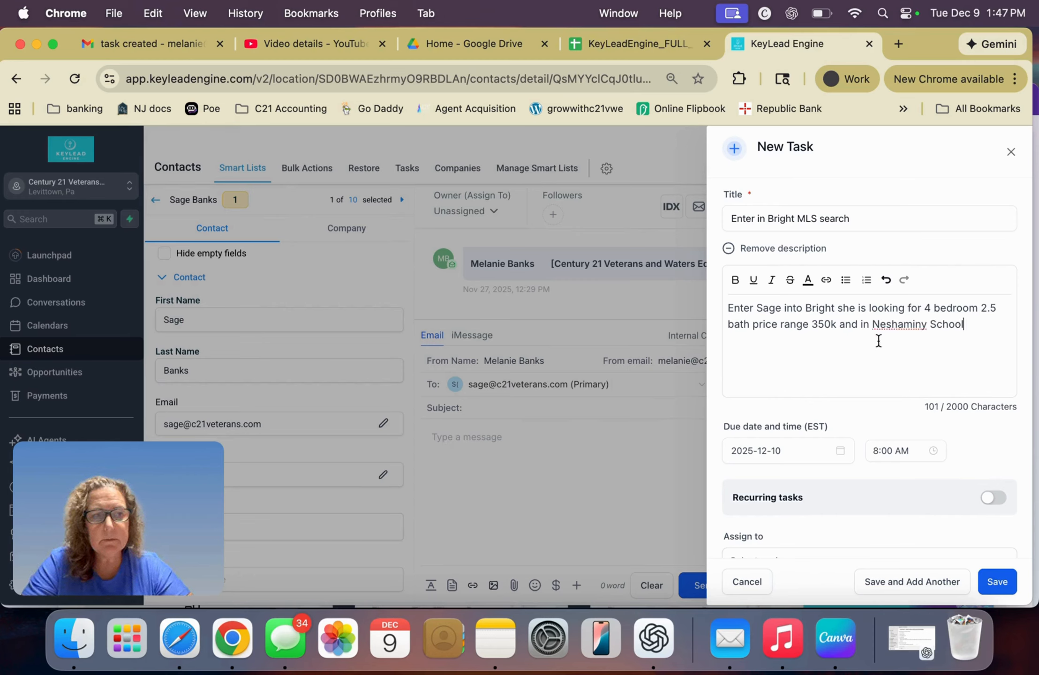
# Set the due time of the new task to 9:00 AM
pyautogui.scroll(-2, 855, 385)
pyautogui.click(793, 414)
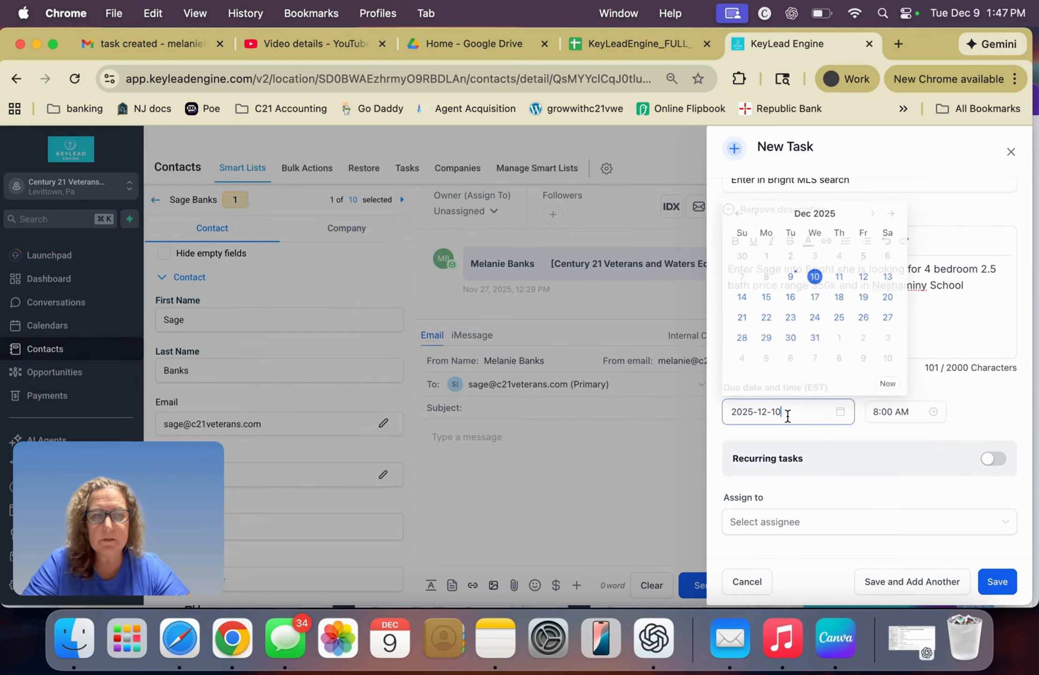
pyautogui.click(898, 412)
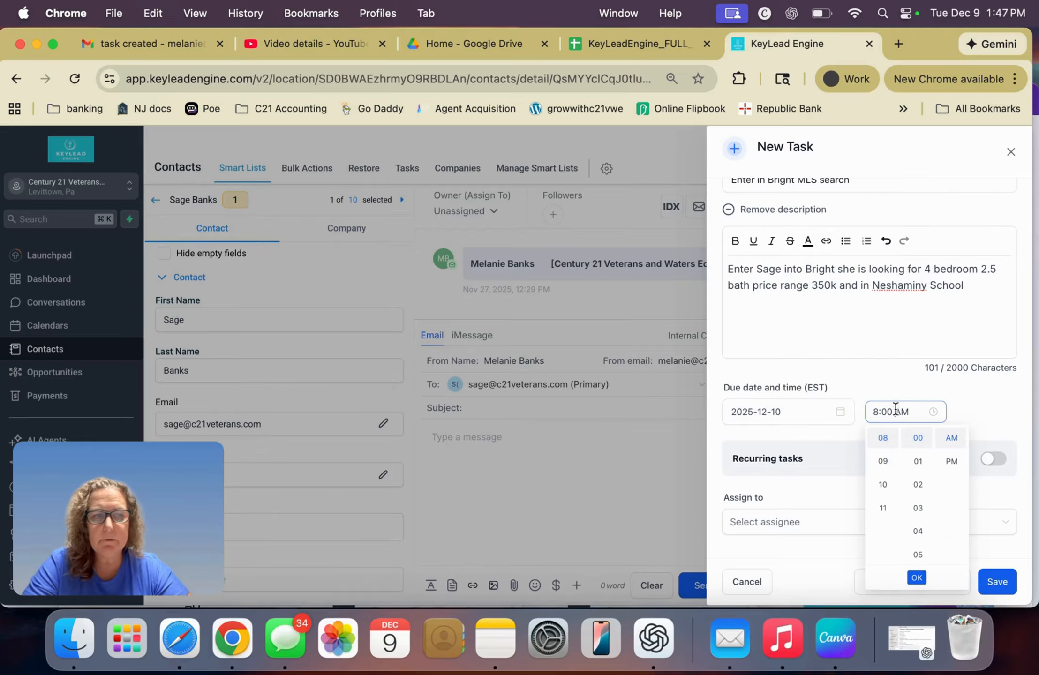
pyautogui.click(883, 462)
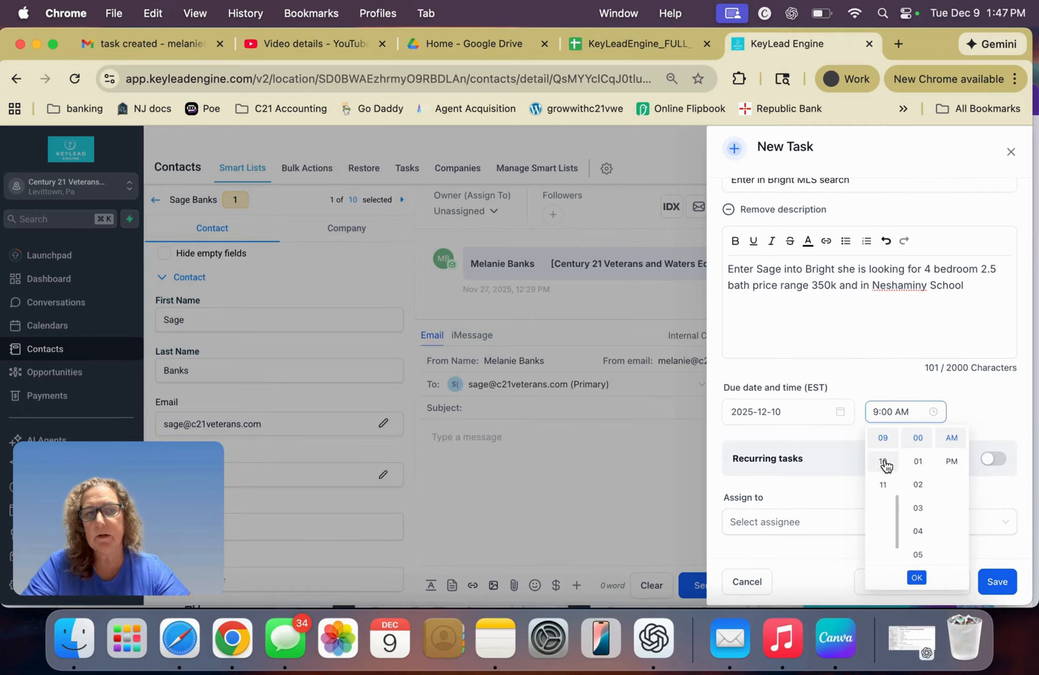
pyautogui.click(977, 412)
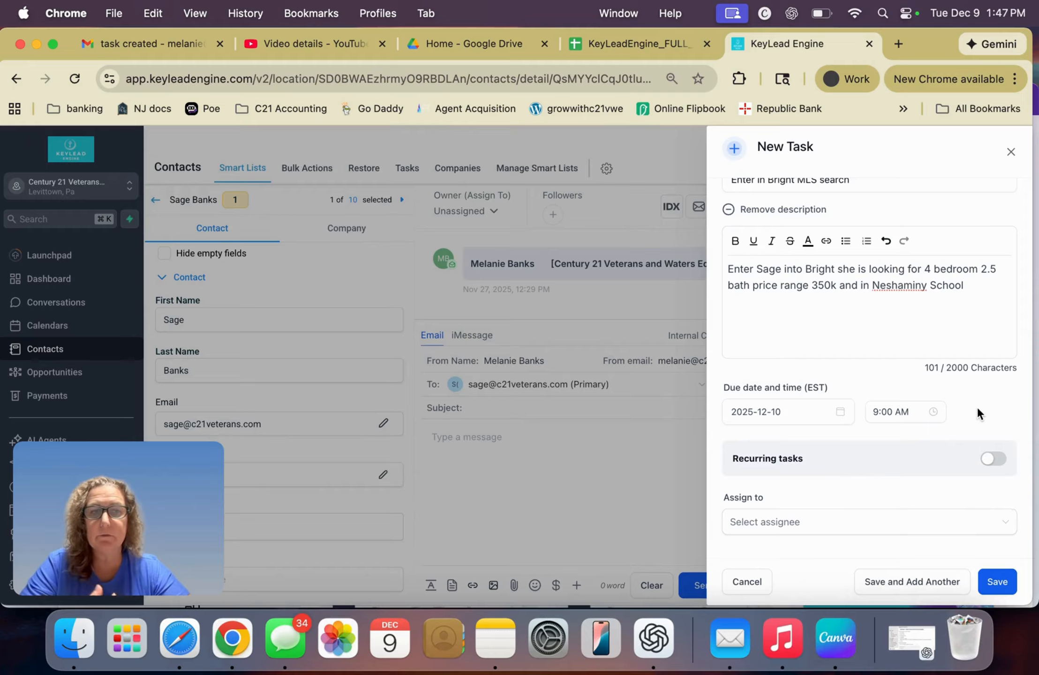
# Assign the task to the agent named as the sender in the contact's email composer and save it
pyautogui.scroll(-3, 978, 409)
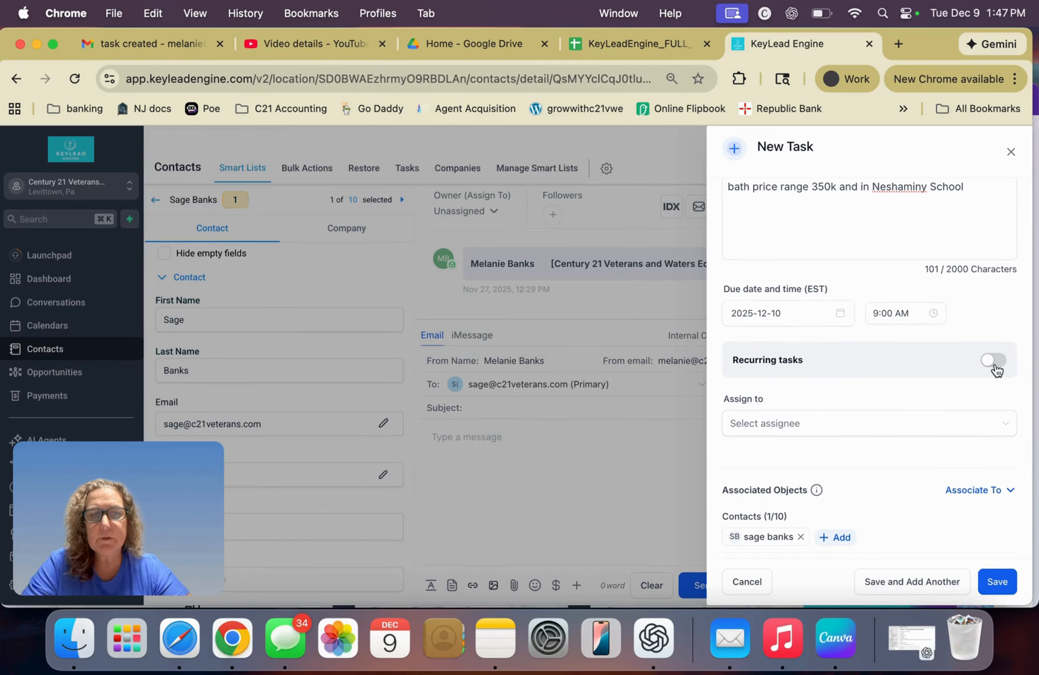
pyautogui.click(778, 423)
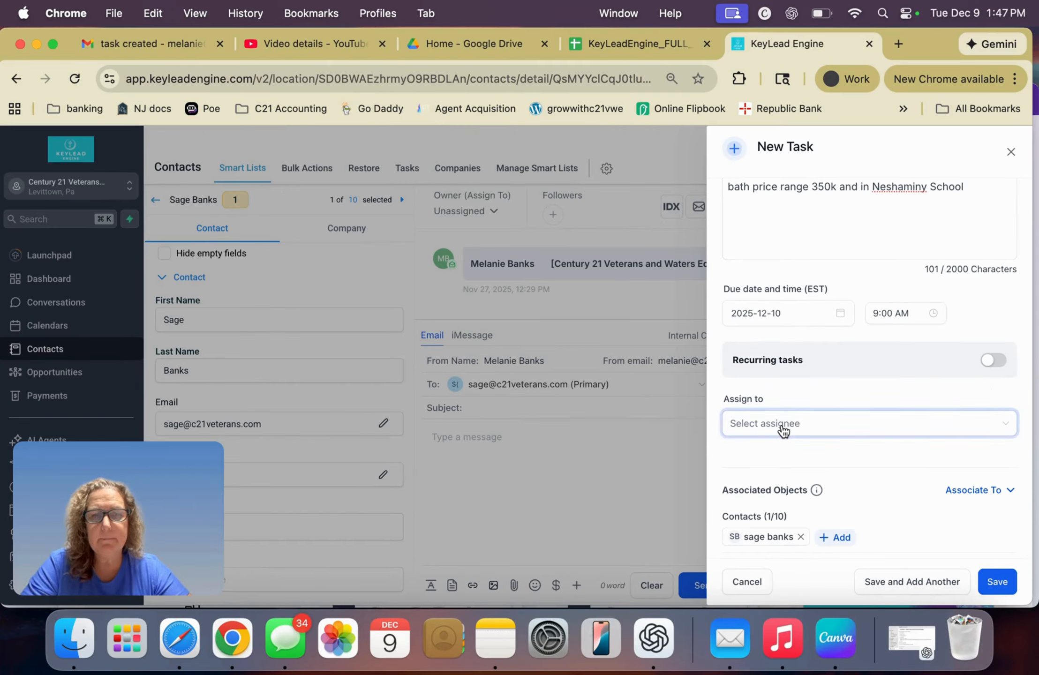
pyautogui.click(773, 476)
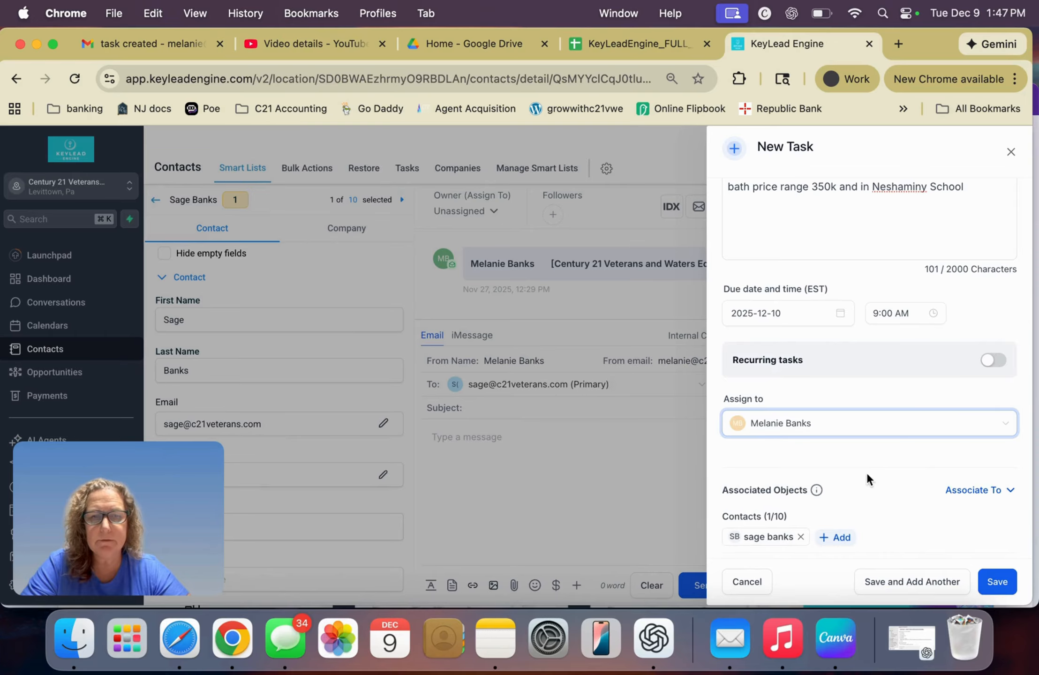
pyautogui.click(994, 580)
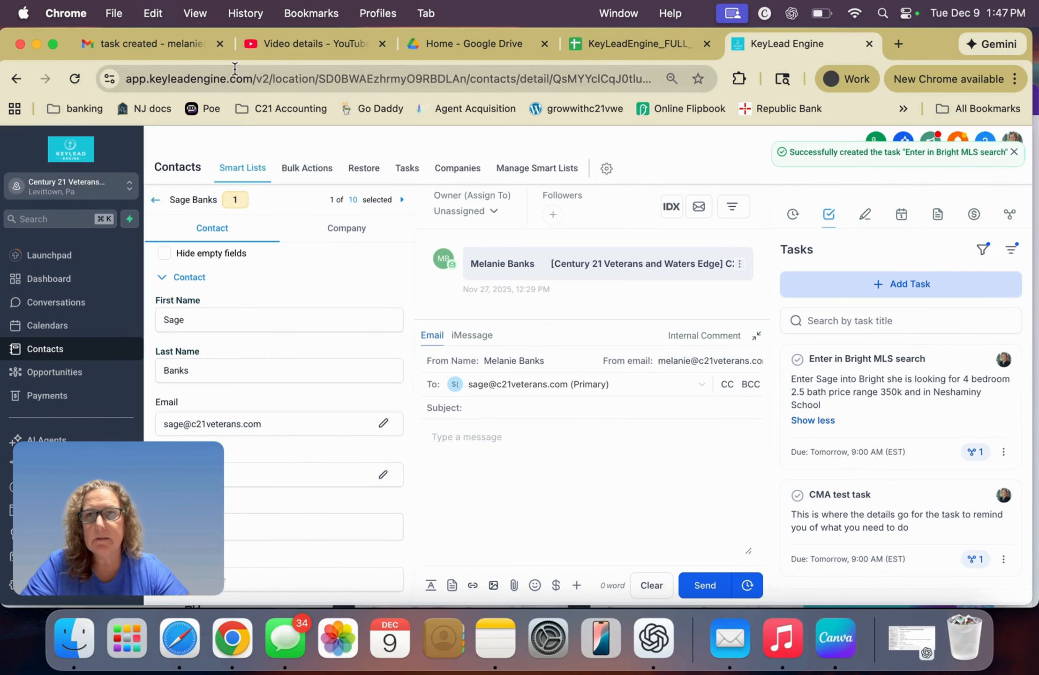
# Switch to Gmail and open the newest inbox message to check the task notification email
pyautogui.click(124, 41)
pyautogui.click(92, 247)
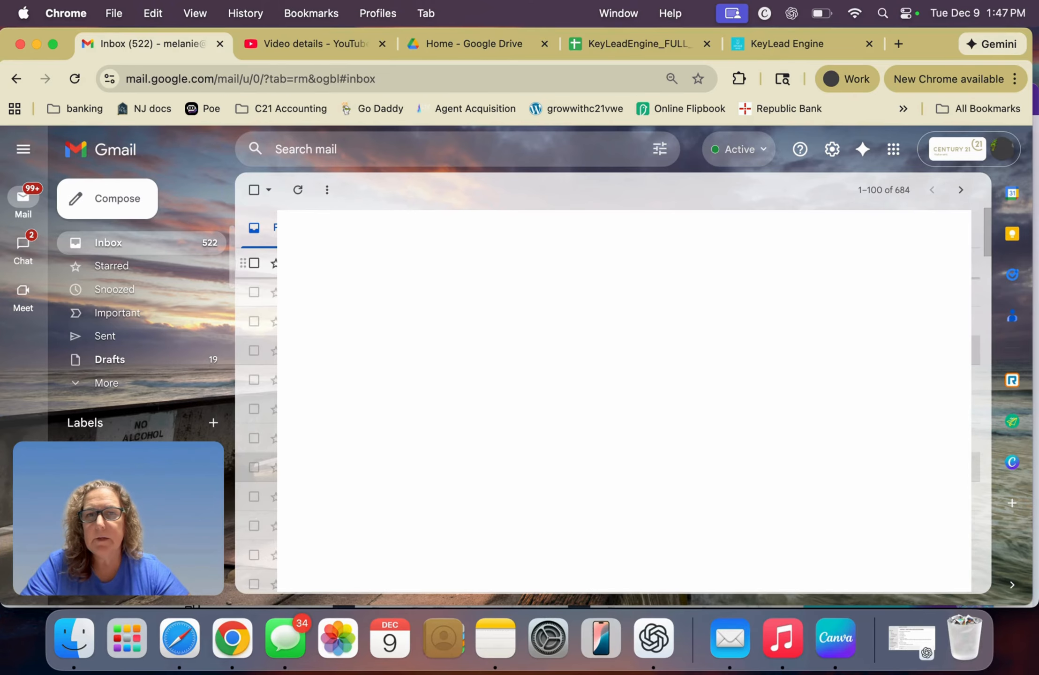
pyautogui.click(376, 263)
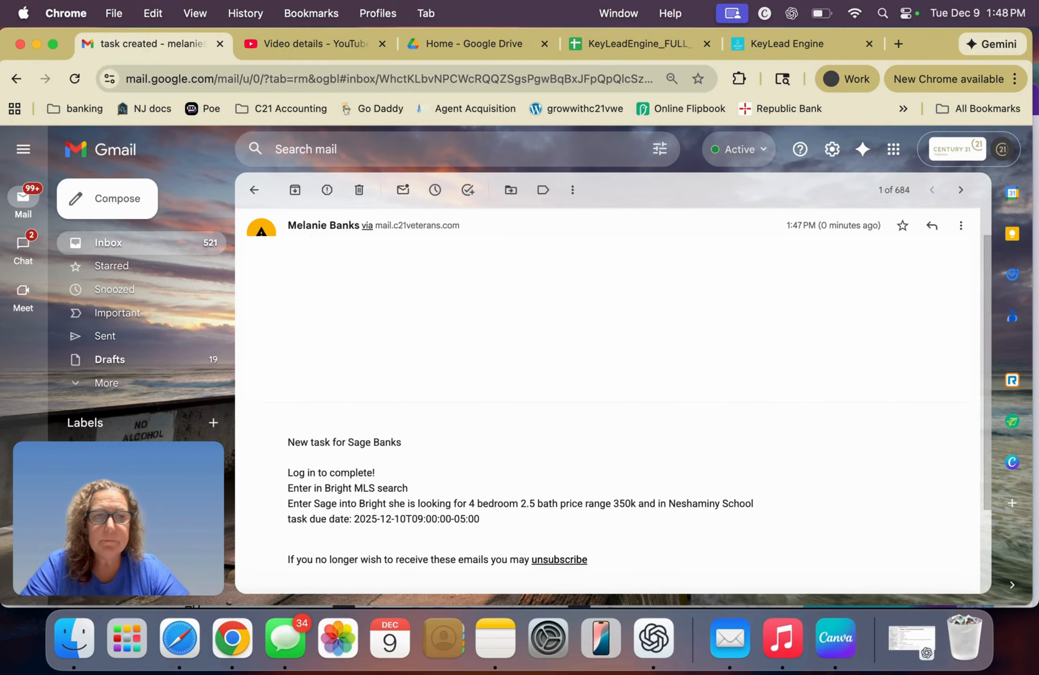
# Switch back to KeyLead Engine and start a new note on the contact reading "Neshaminy, 350k, 4 bed 2.5 bath."
pyautogui.click(764, 44)
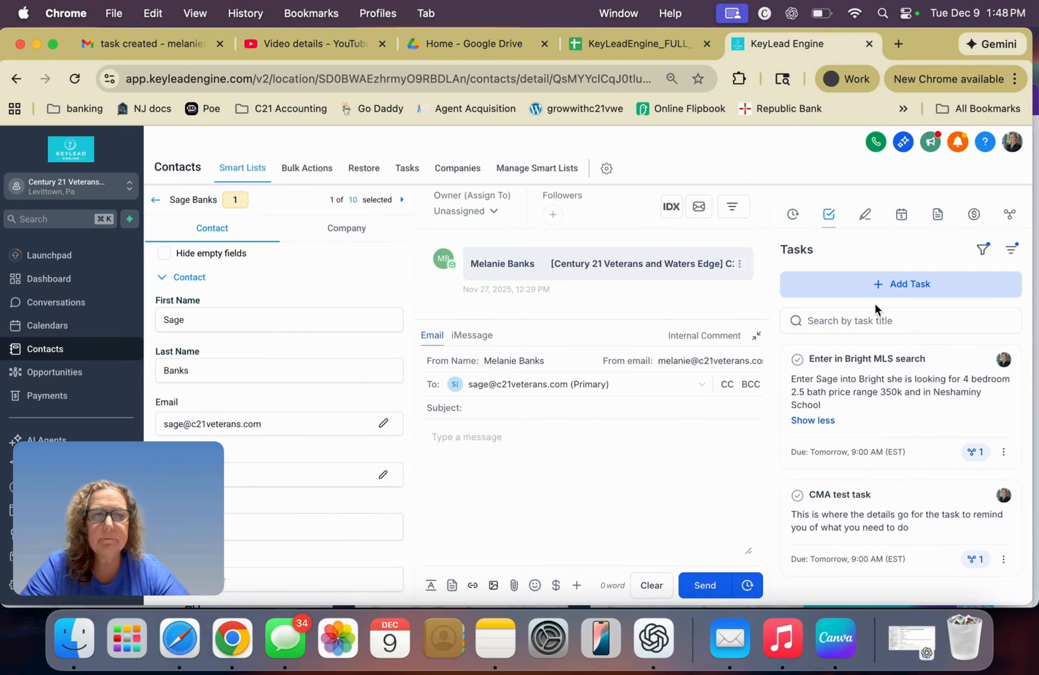
pyautogui.click(865, 214)
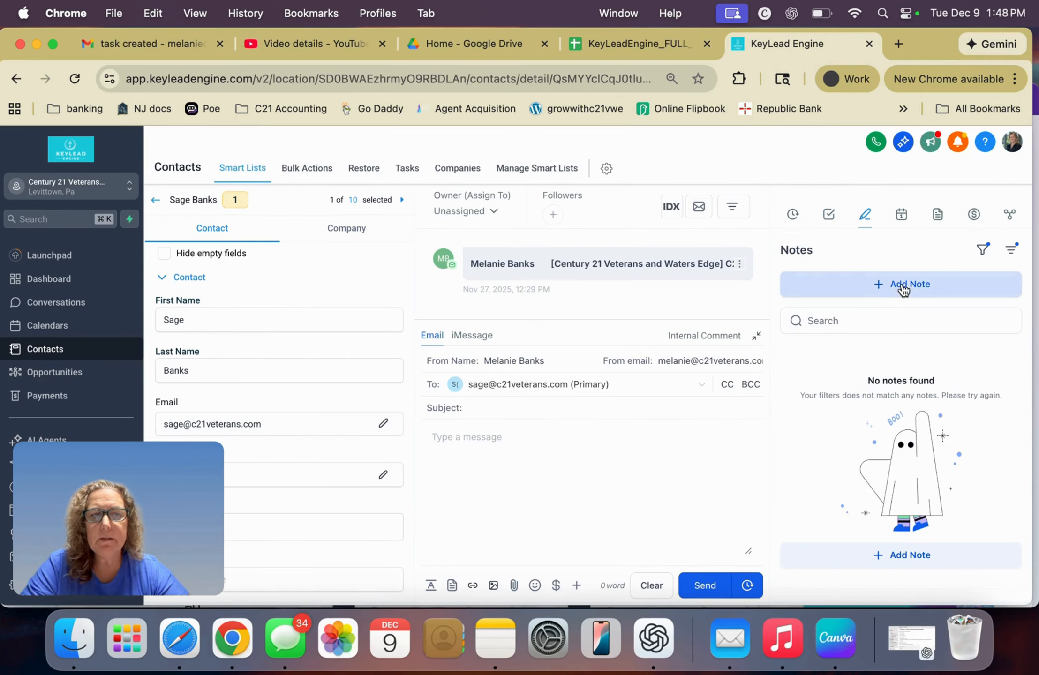
pyautogui.click(901, 285)
pyautogui.write('Nesh')
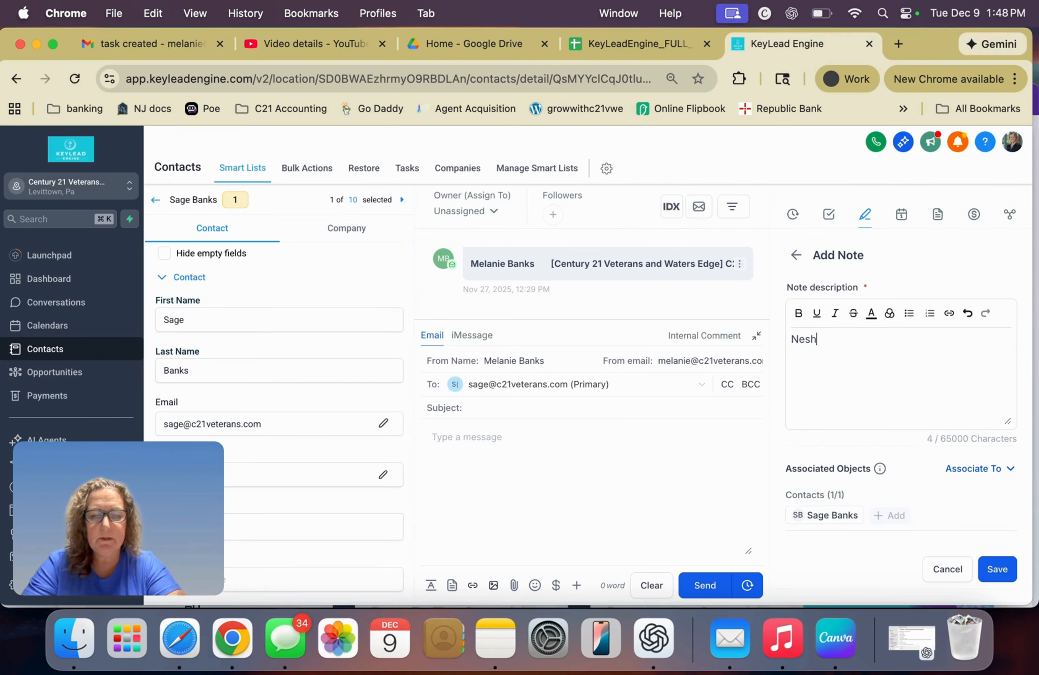
pyautogui.write('aminy, 35')
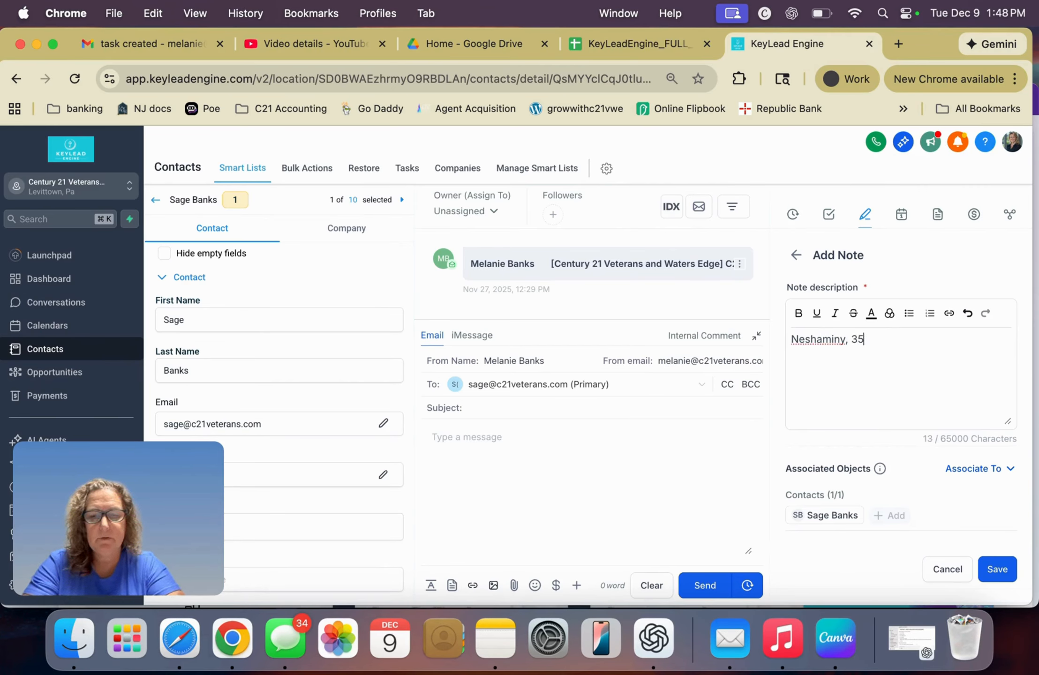
pyautogui.write('0k, ')
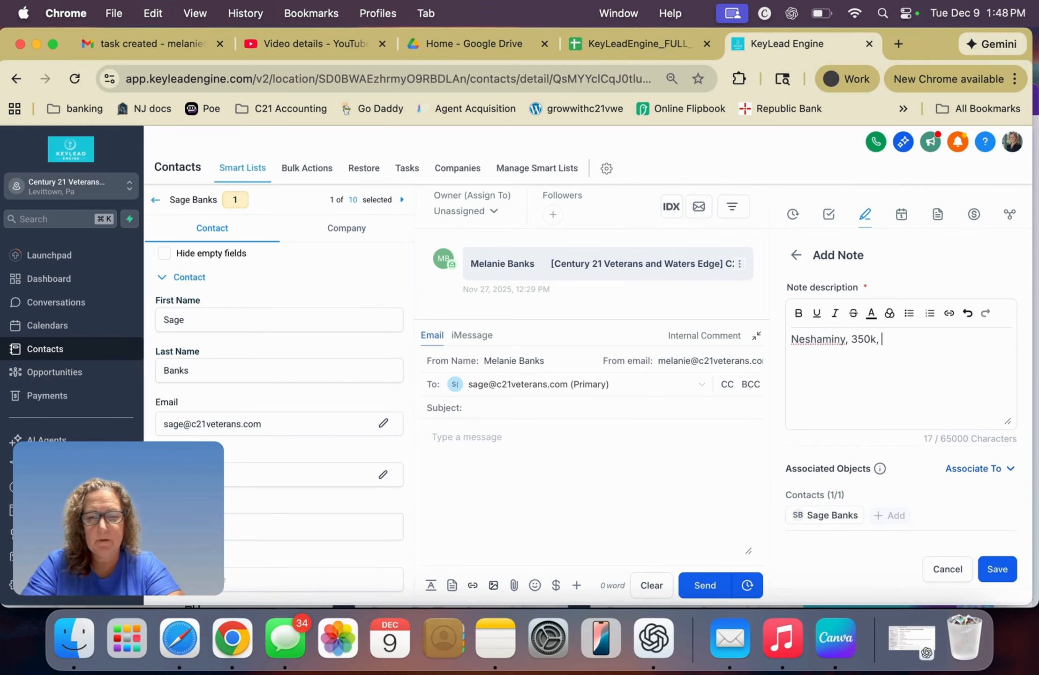
pyautogui.write('4 bed 2')
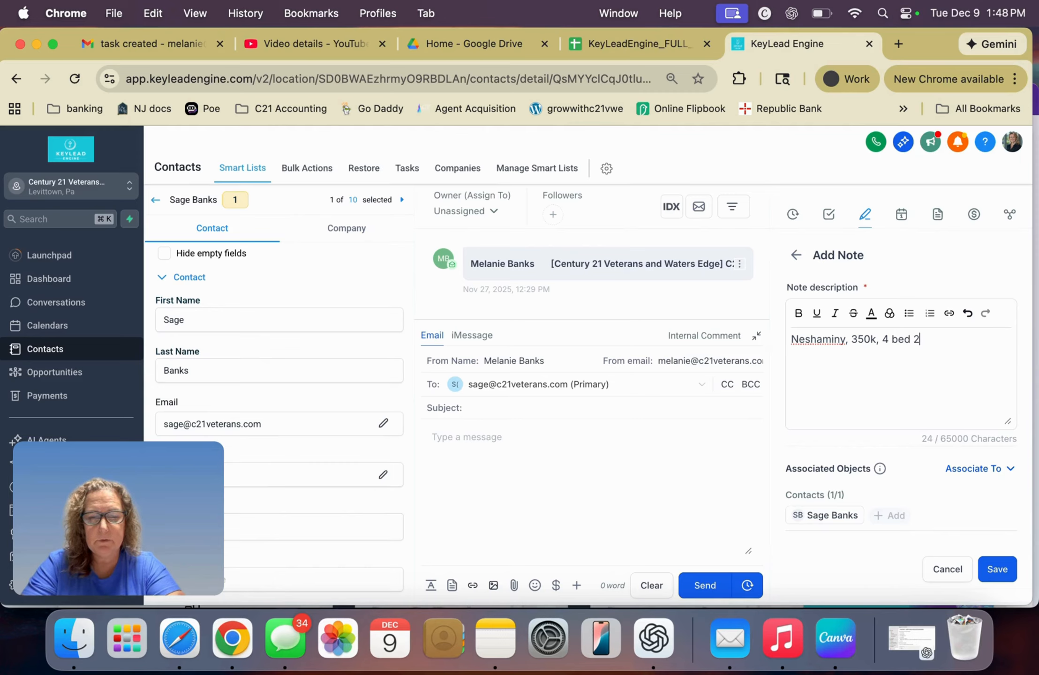
pyautogui.write('.5 bath.')
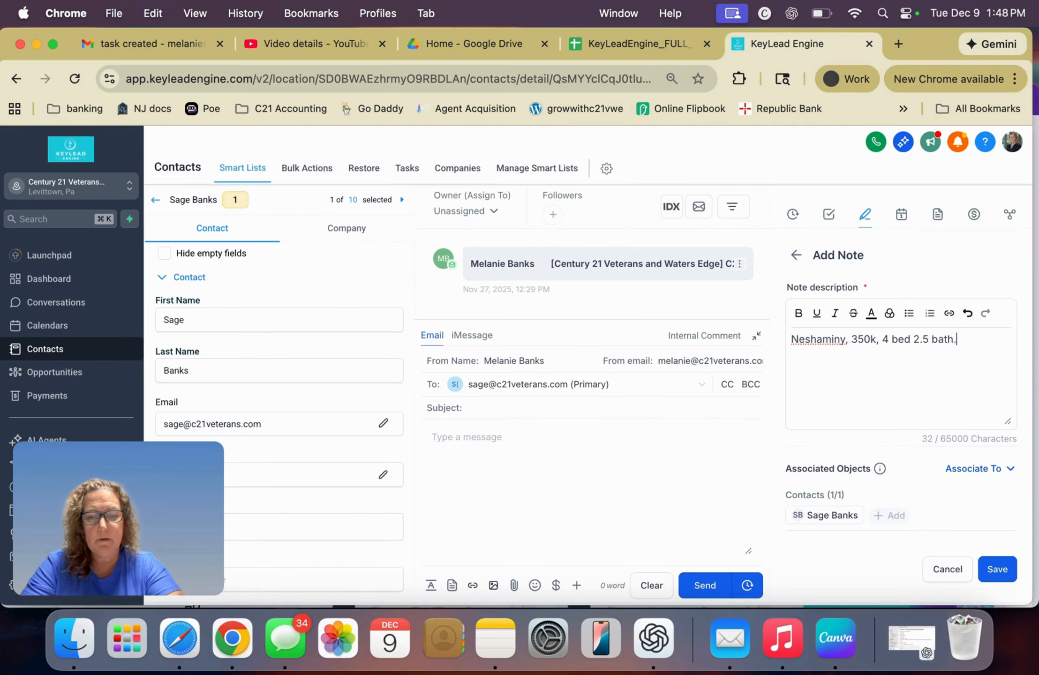
# Add a second line to the note: "Spoke that she is looking to move in the next 2-3 months."
pyautogui.press('Return')
pyautogui.write('Spoke t')
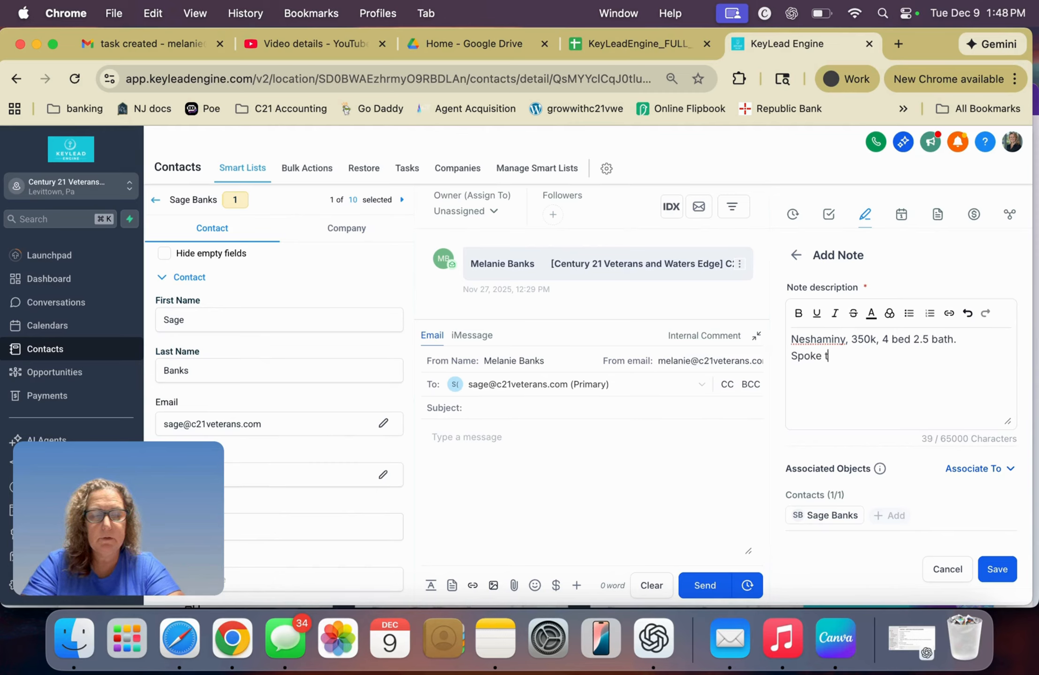
pyautogui.write('hat she is look')
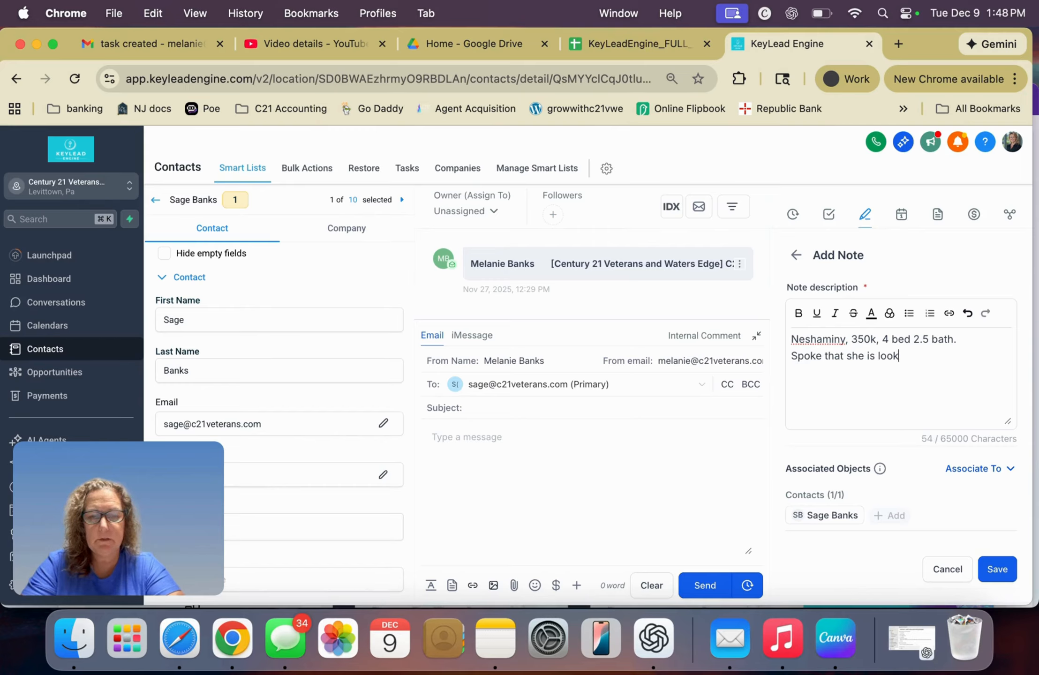
pyautogui.write('ing to move in the ')
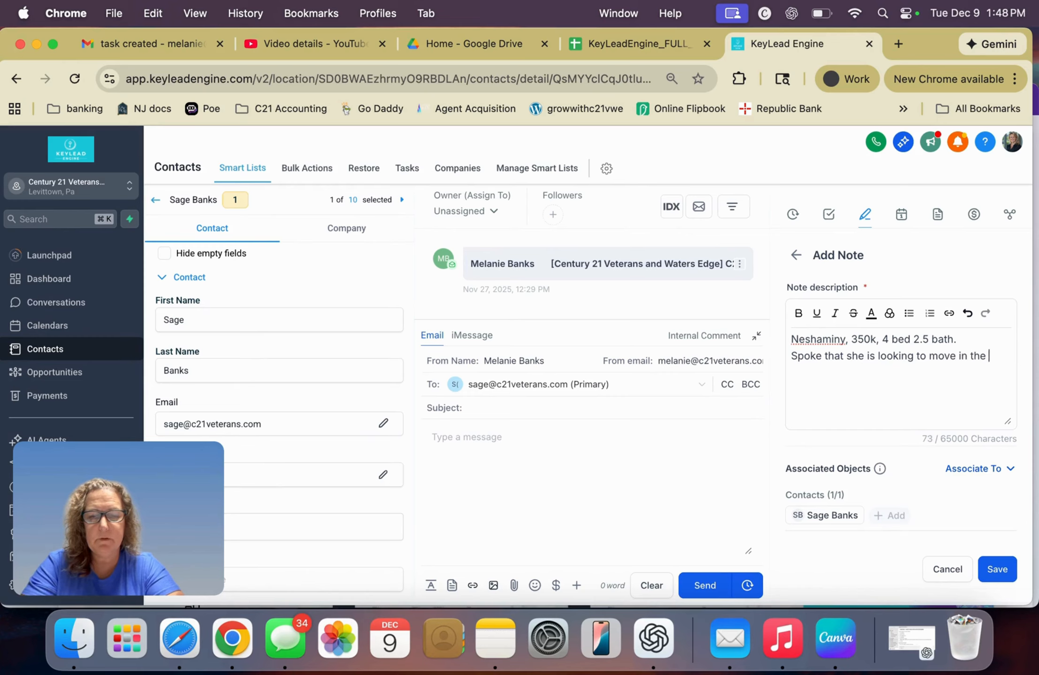
pyautogui.write('next ')
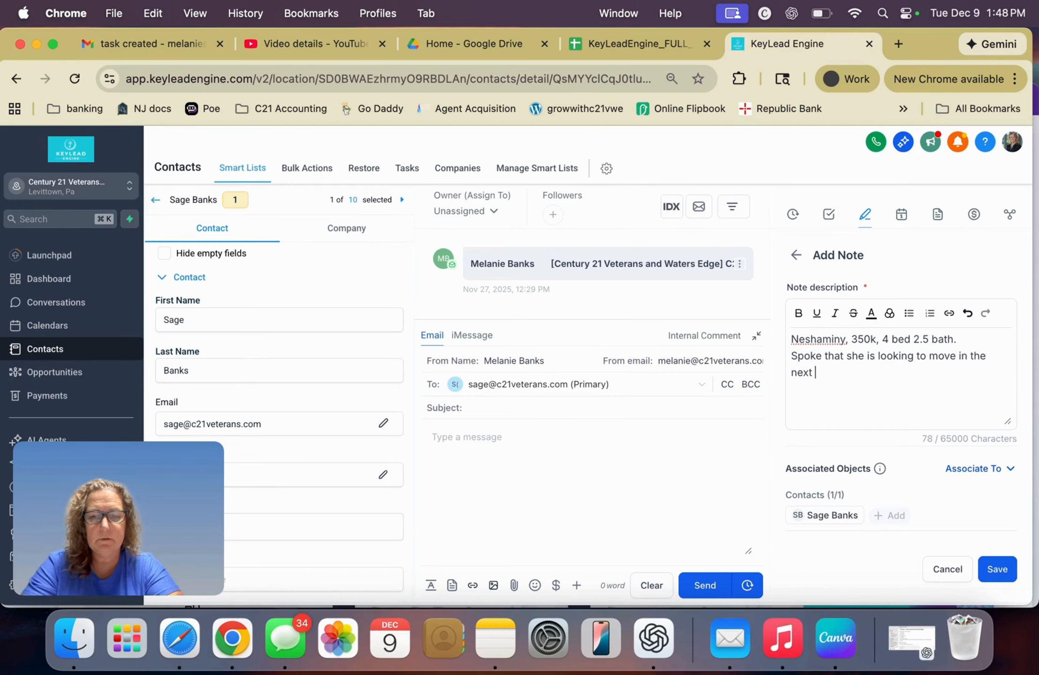
pyautogui.write('2-3 months.')
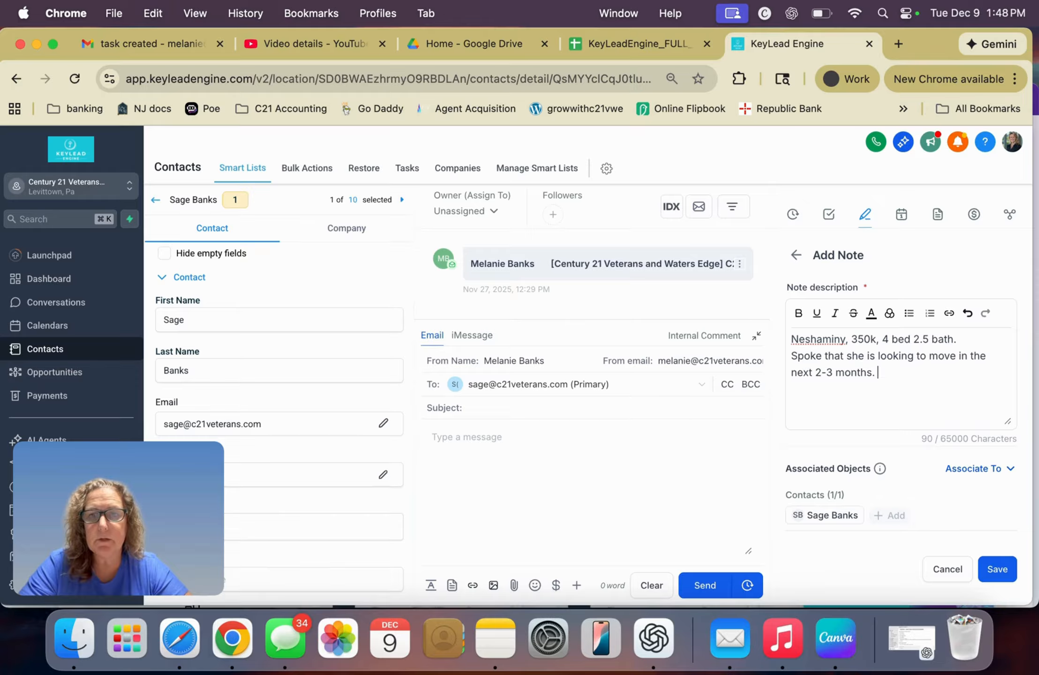
# Look through the contact's detail fields and save the new note
pyautogui.scroll(-5, 258, 323)
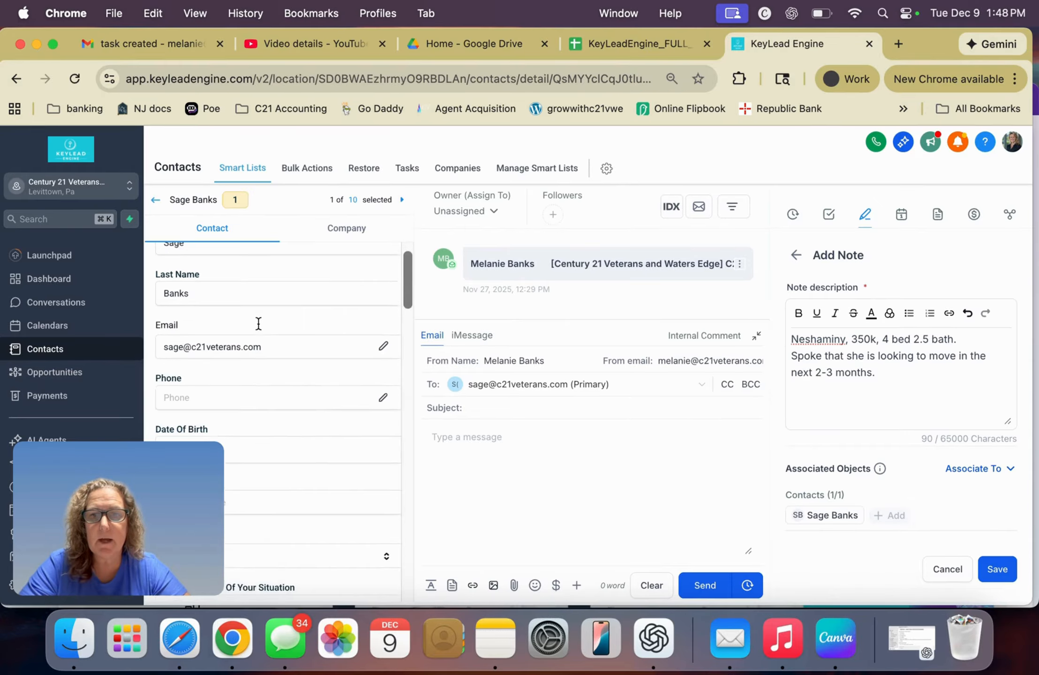
pyautogui.scroll(-5, 258, 323)
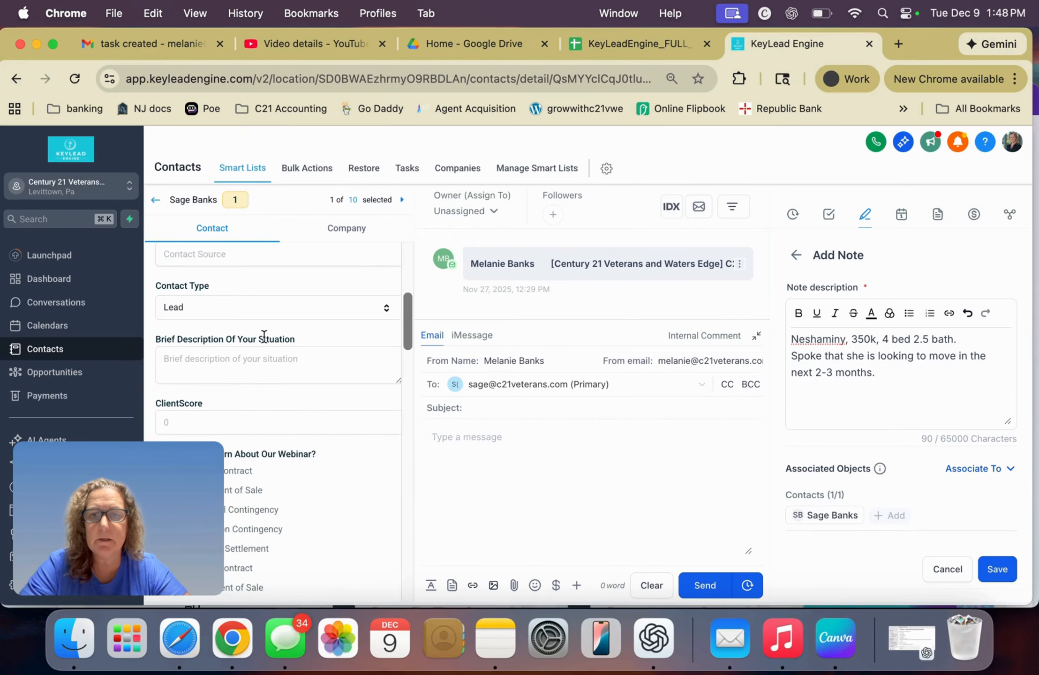
pyautogui.scroll(10, 261, 328)
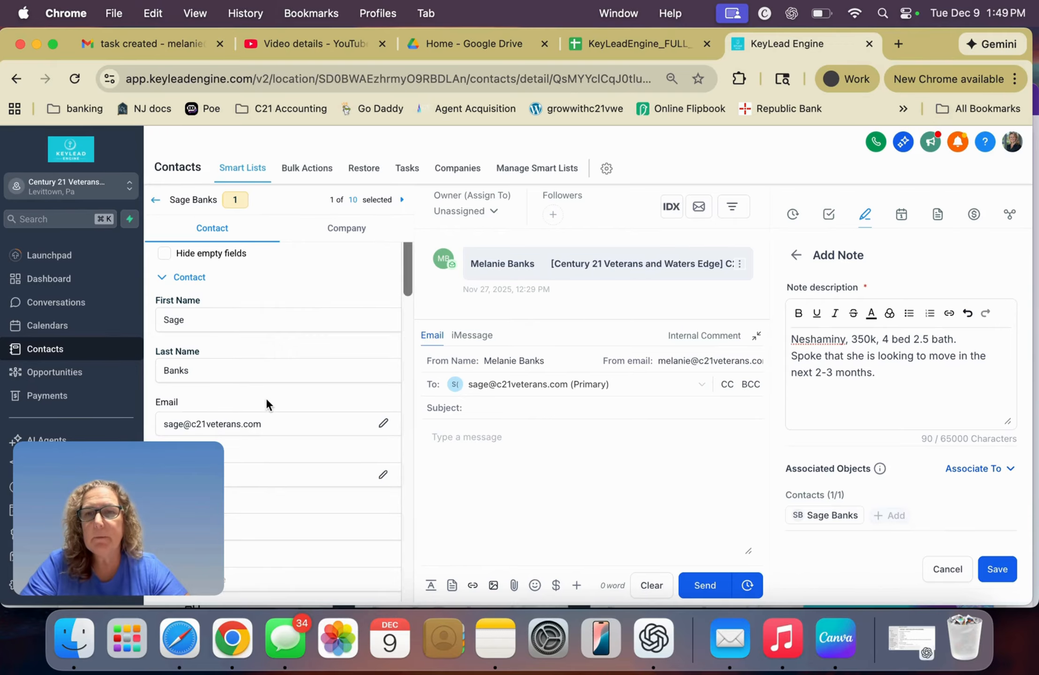
pyautogui.scroll(-2, 267, 401)
pyautogui.scroll(1, 266, 404)
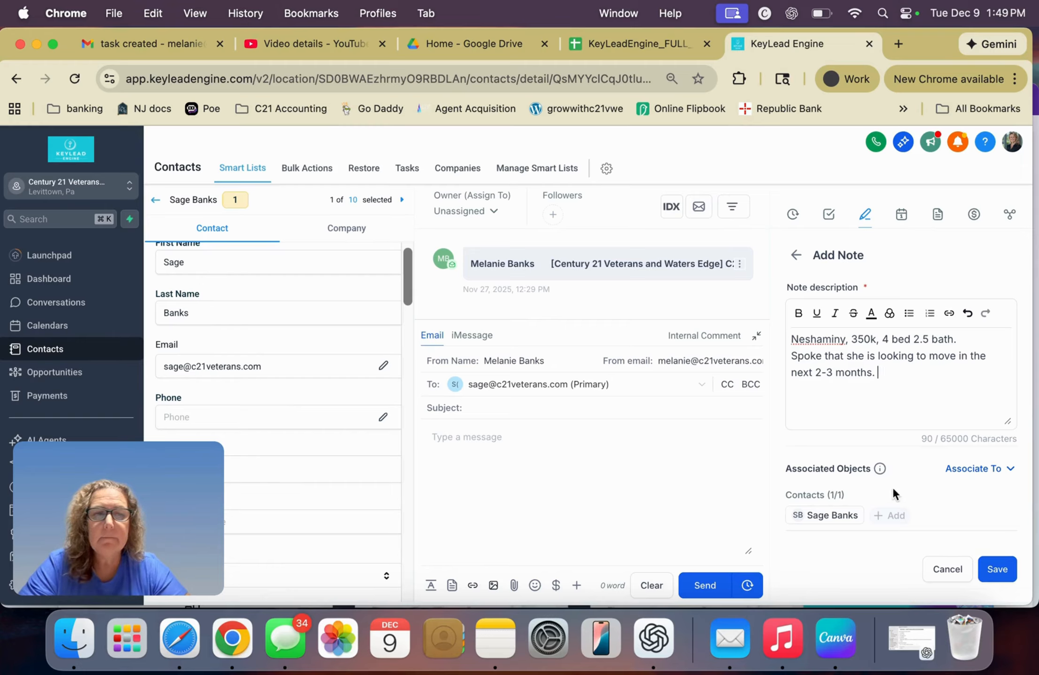
pyautogui.click(996, 568)
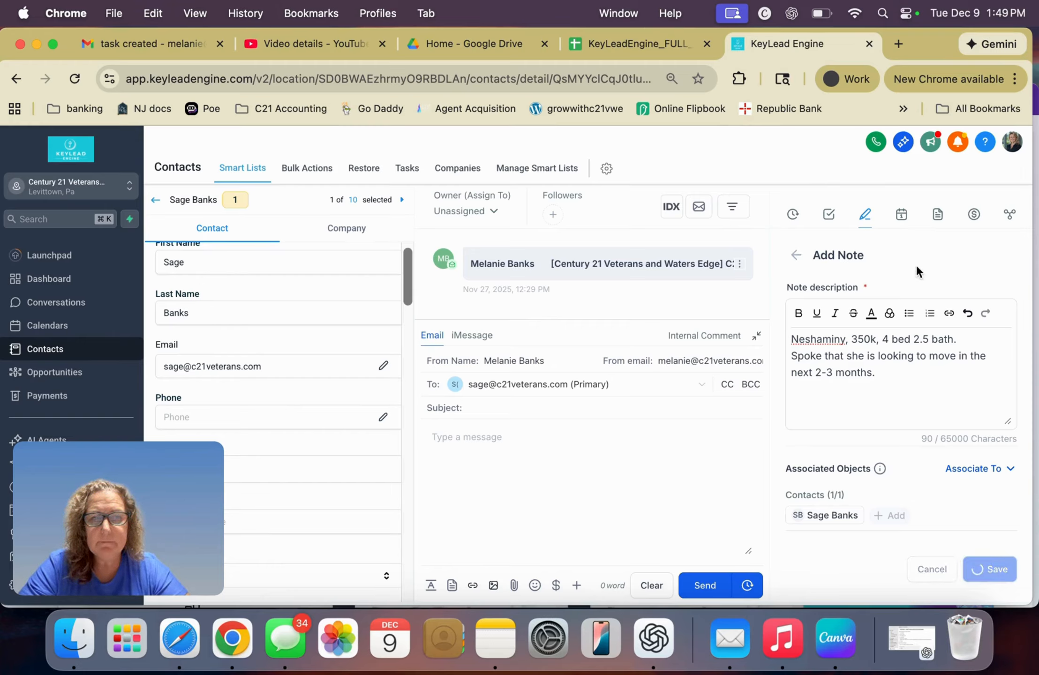
# Review the tasks and the saved note on the contact's record
pyautogui.click(828, 214)
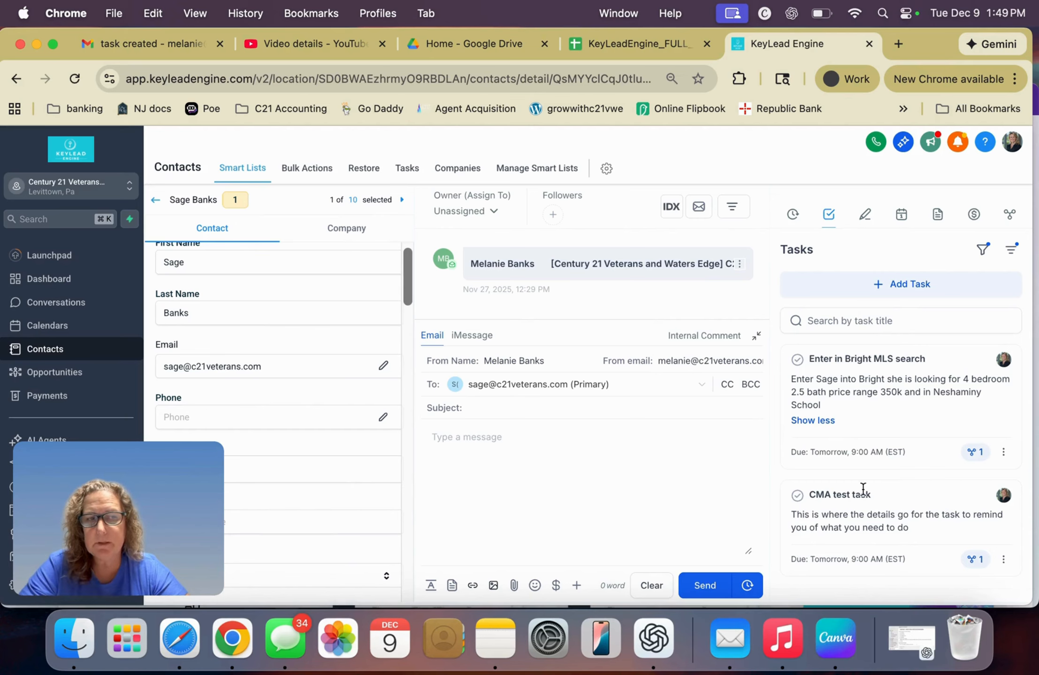
pyautogui.click(865, 214)
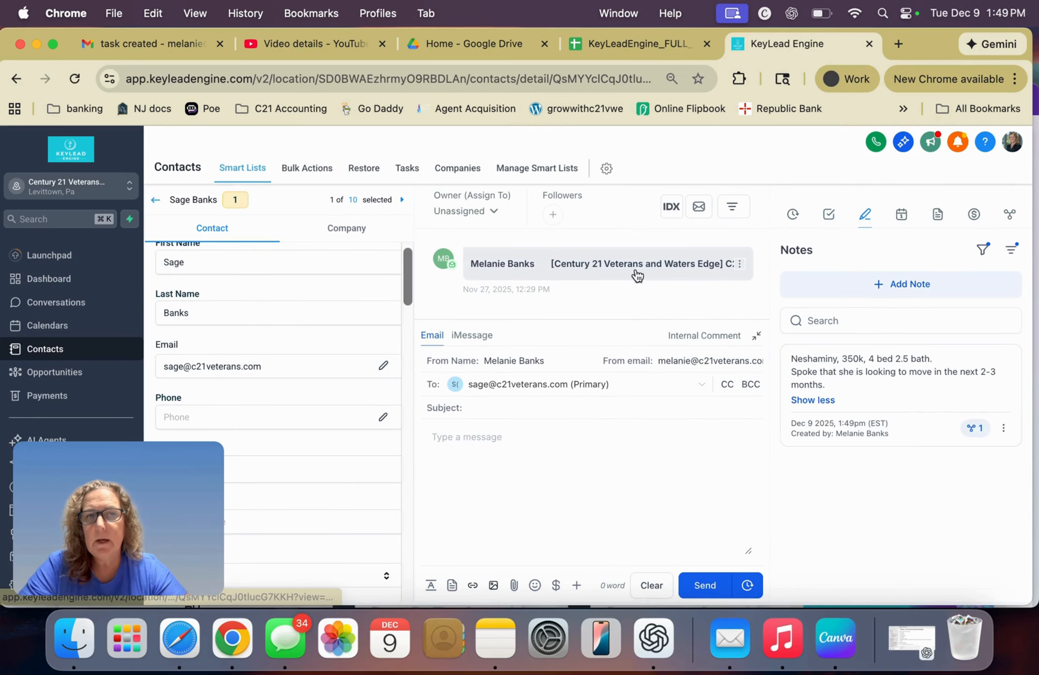
pyautogui.scroll(2, 633, 272)
pyautogui.scroll(-2, 633, 271)
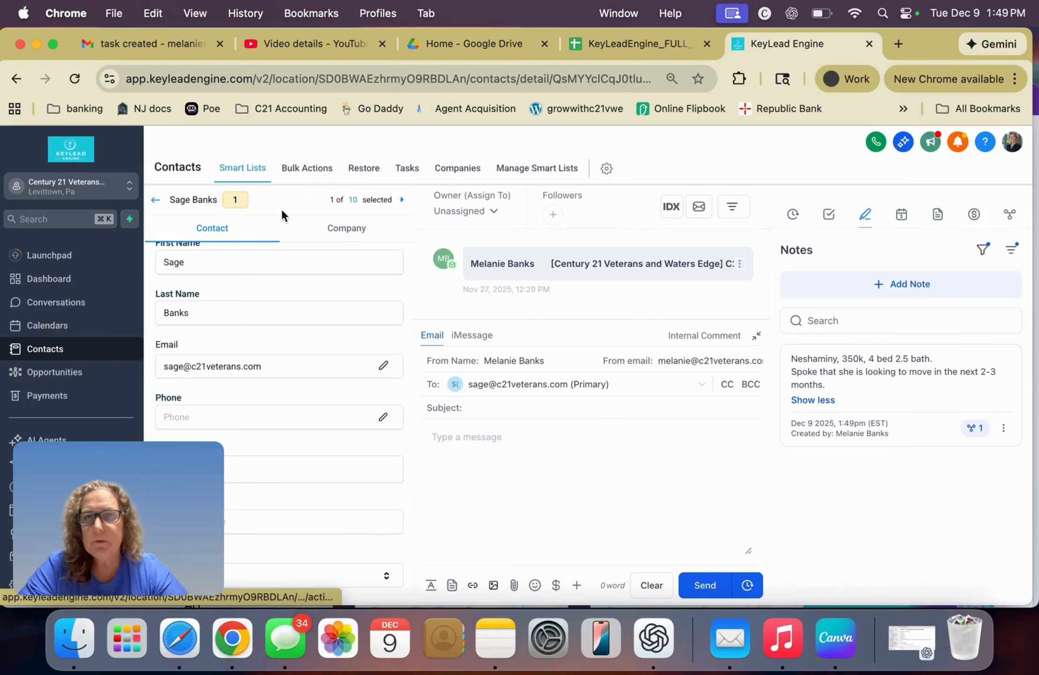
# Check the overall Tasks list for contacts and examine the task and report widgets on the Dashboard
pyautogui.click(413, 174)
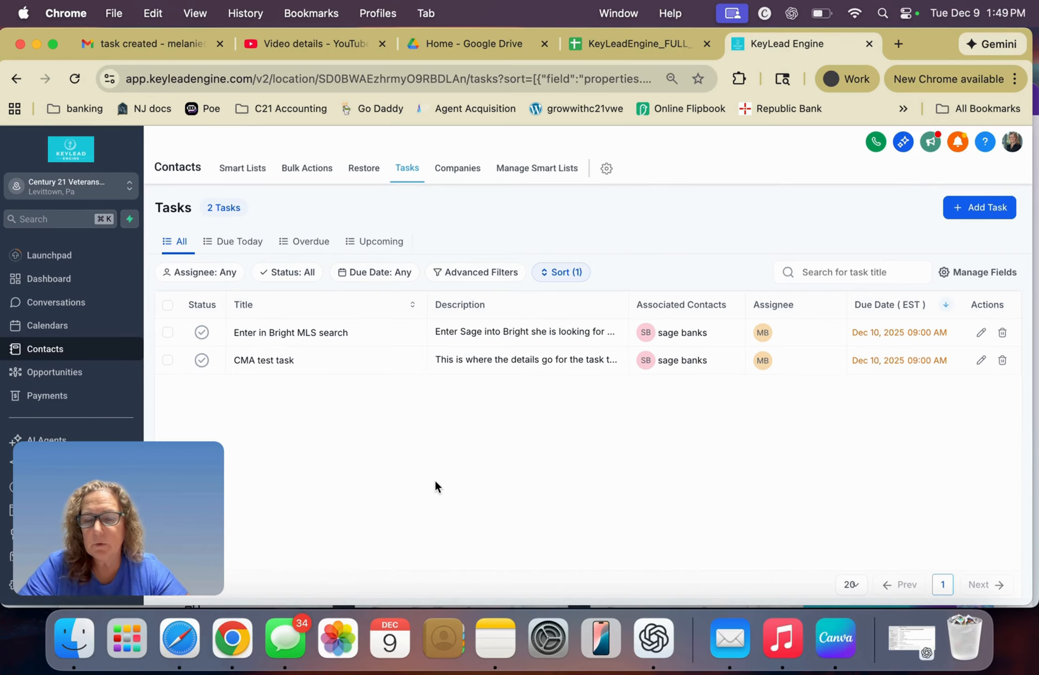
pyautogui.click(46, 280)
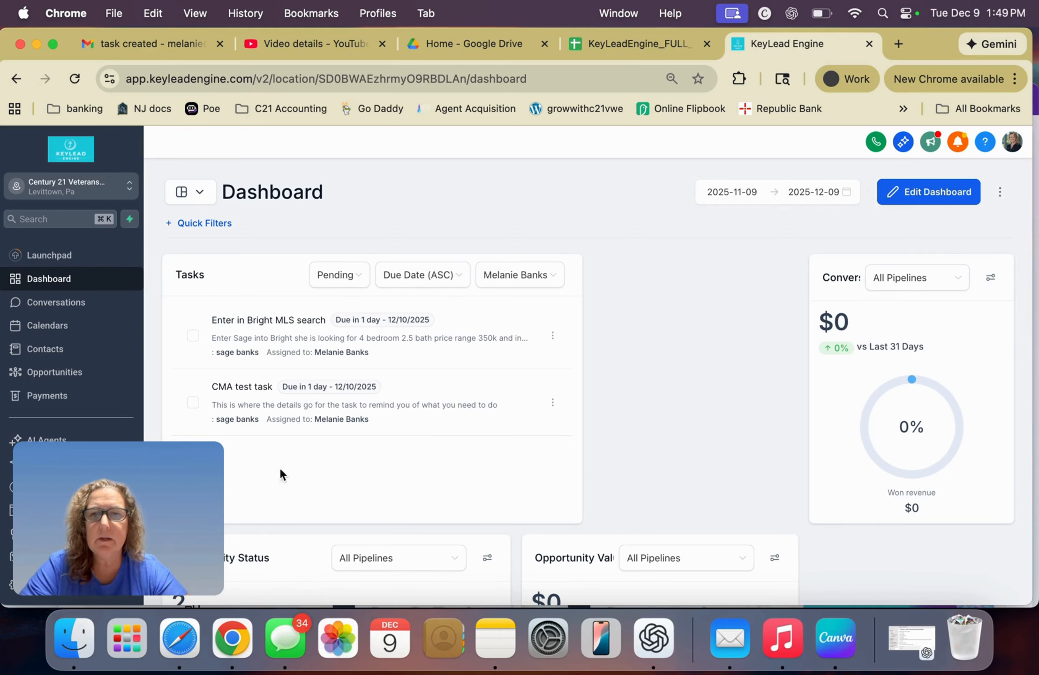
pyautogui.scroll(-10, 364, 403)
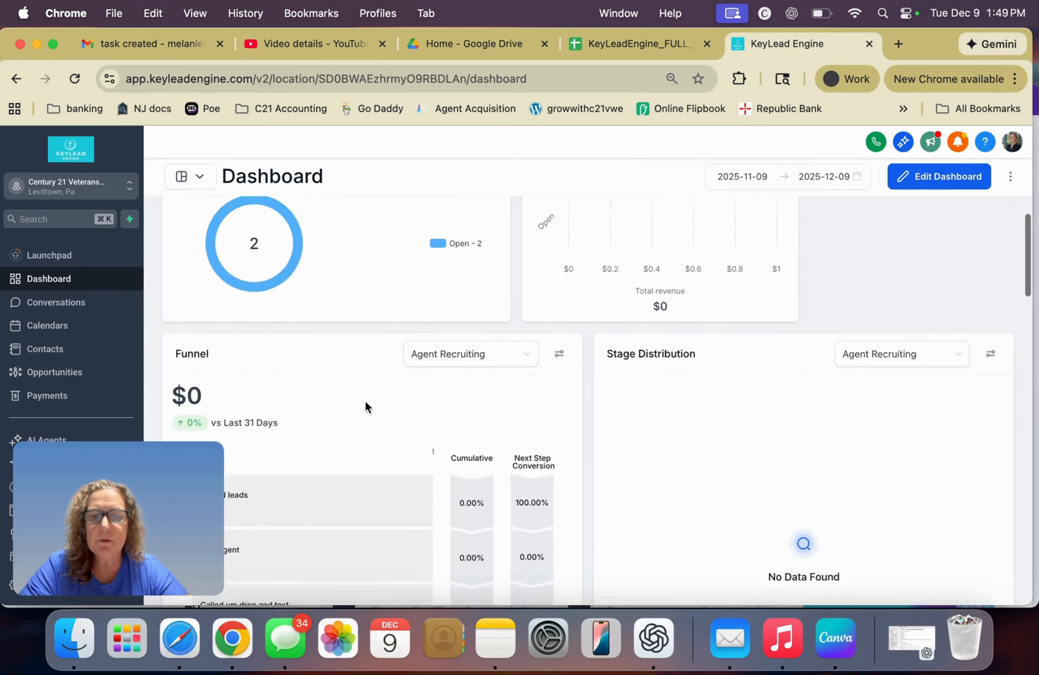
pyautogui.scroll(-4, 364, 403)
pyautogui.scroll(1, 365, 403)
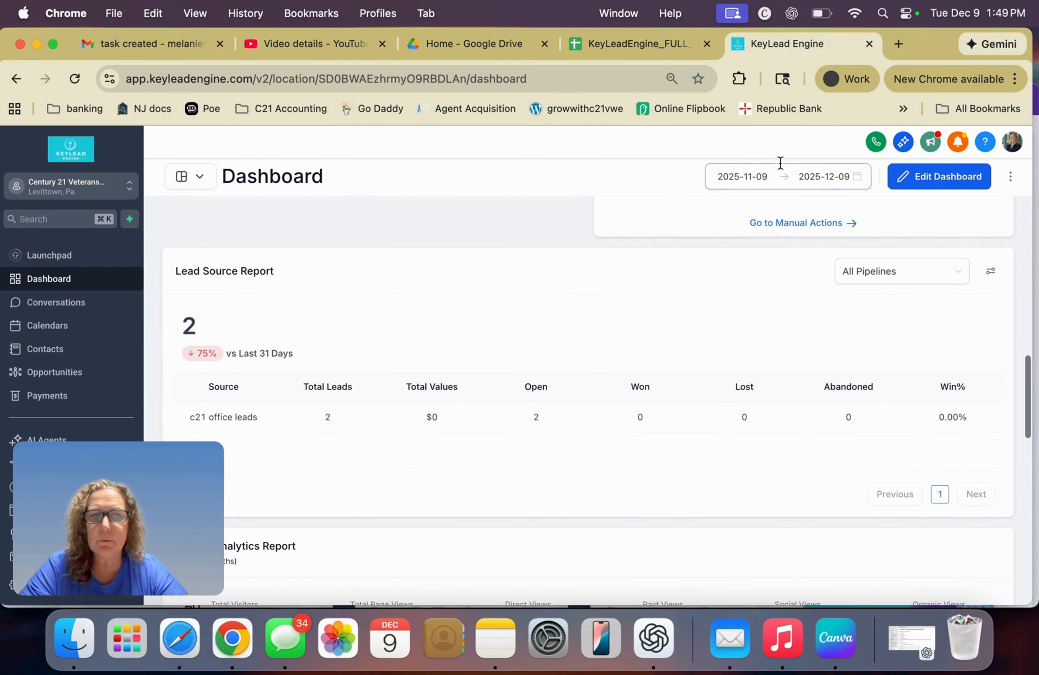
# Edit the dashboard layout by moving the Google Business Profile widget upward and save the changes
pyautogui.click(926, 177)
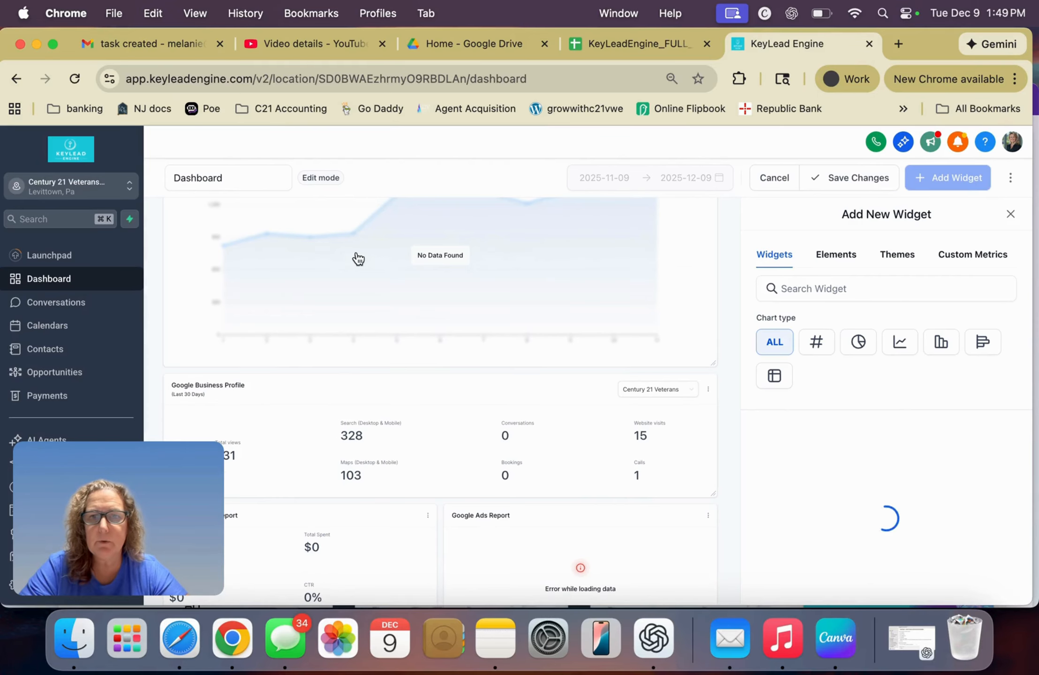
pyautogui.scroll(-1, 313, 362)
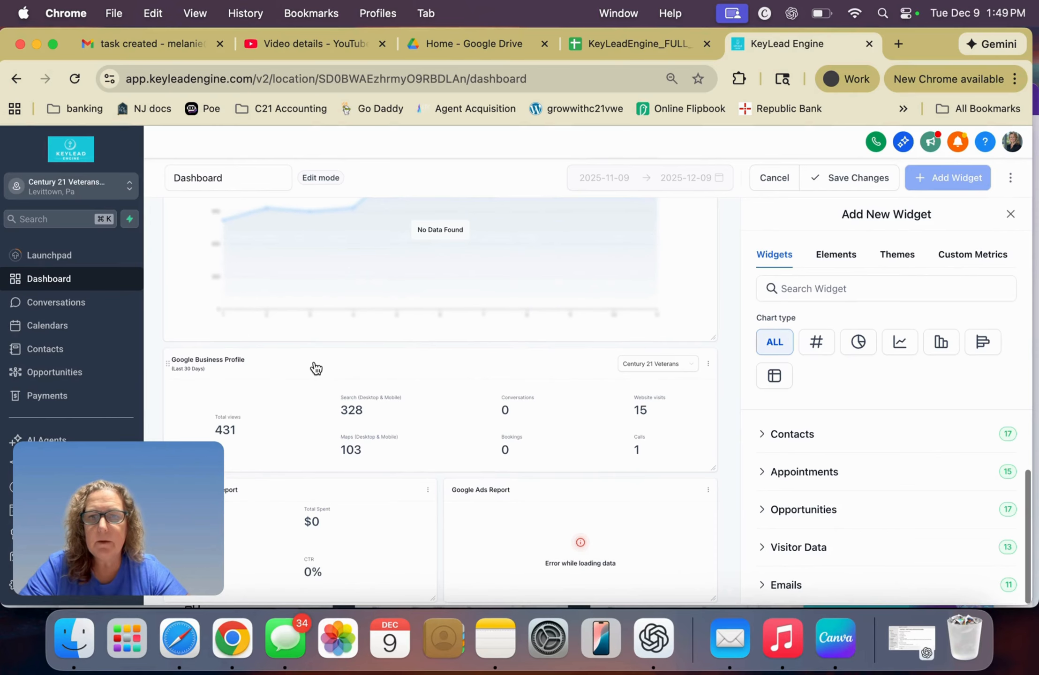
pyautogui.moveTo(230, 369); pyautogui.dragTo(228, 270)
pyautogui.scroll(20, 229, 275)
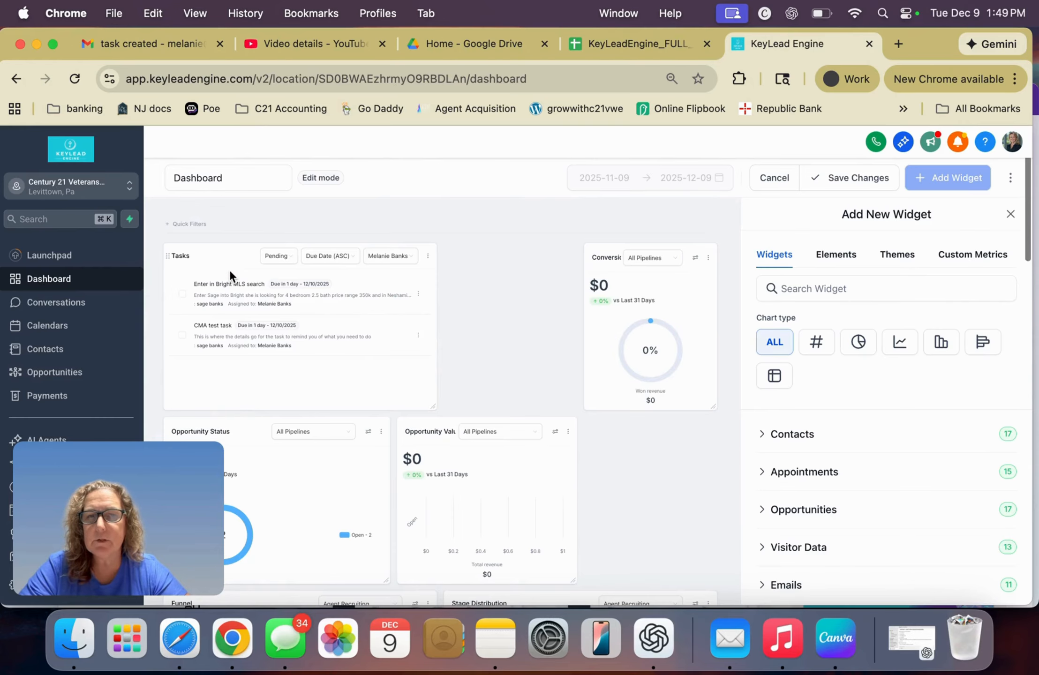
pyautogui.click(857, 179)
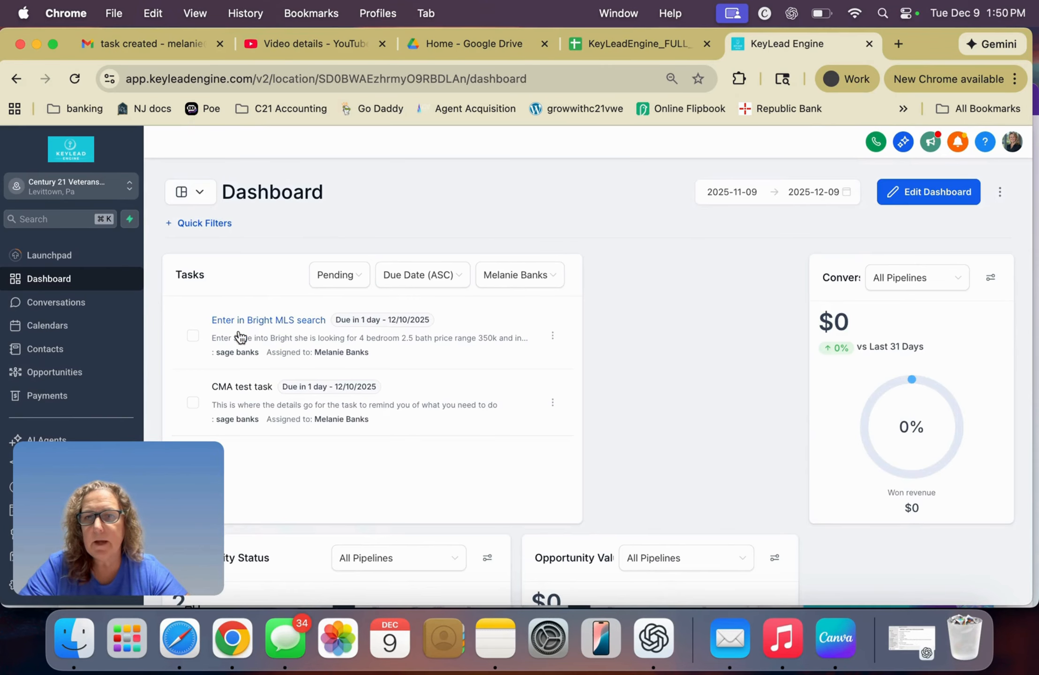